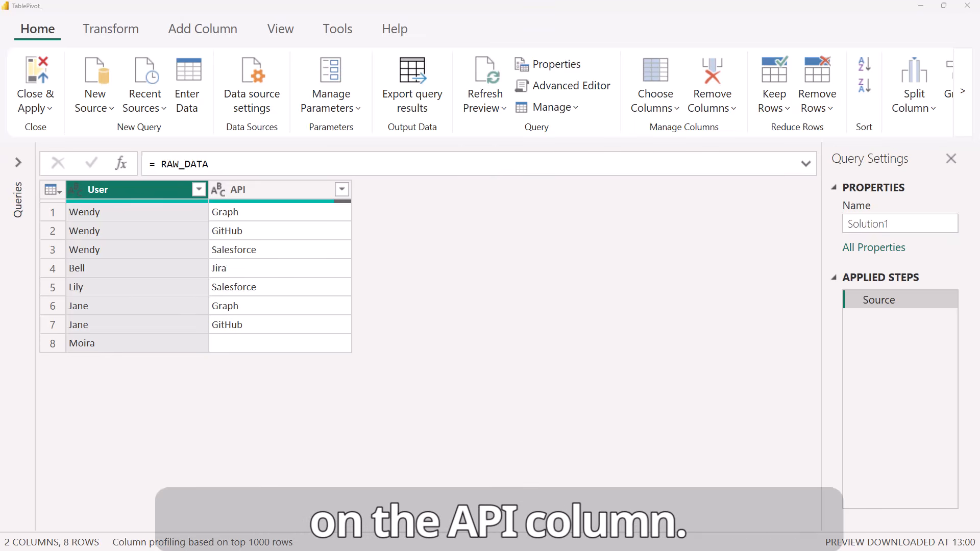
Pivot the API column with User as the values column and the aggregate function set to Don't Aggregate
left_click(277, 188)
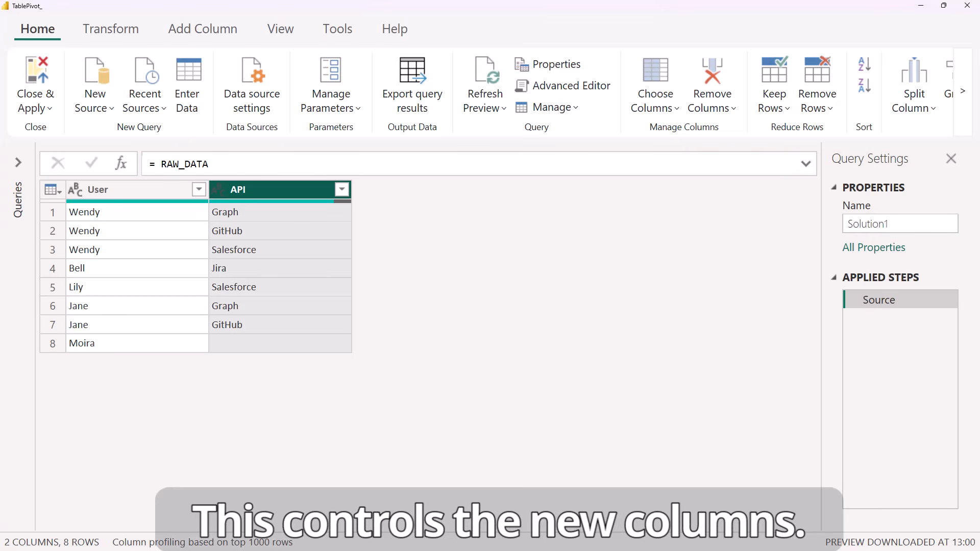
left_click(111, 32)
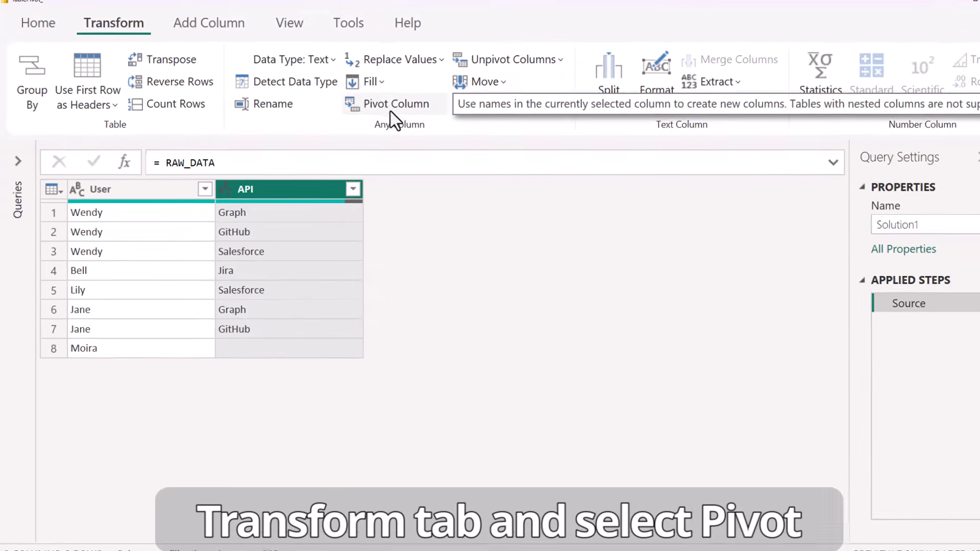
left_click(390, 110)
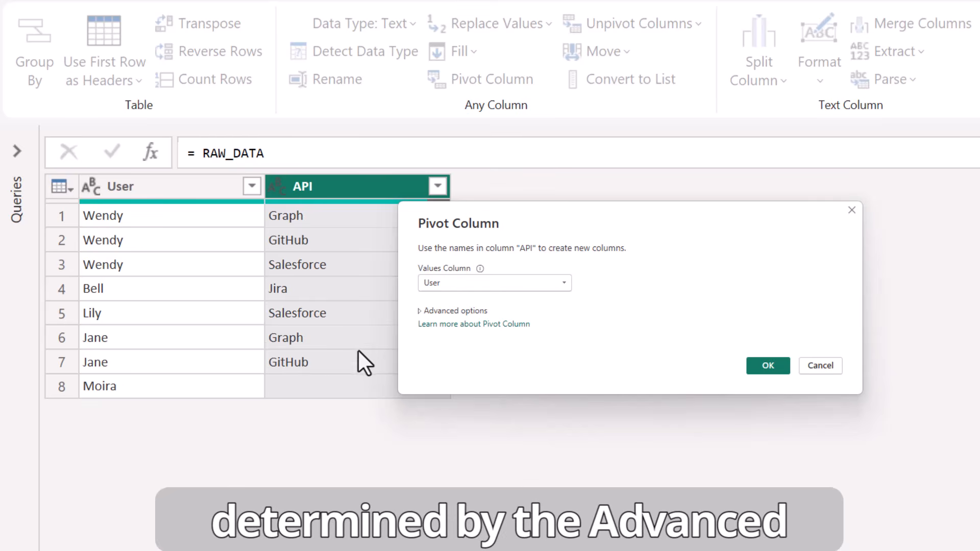
left_click(421, 312)
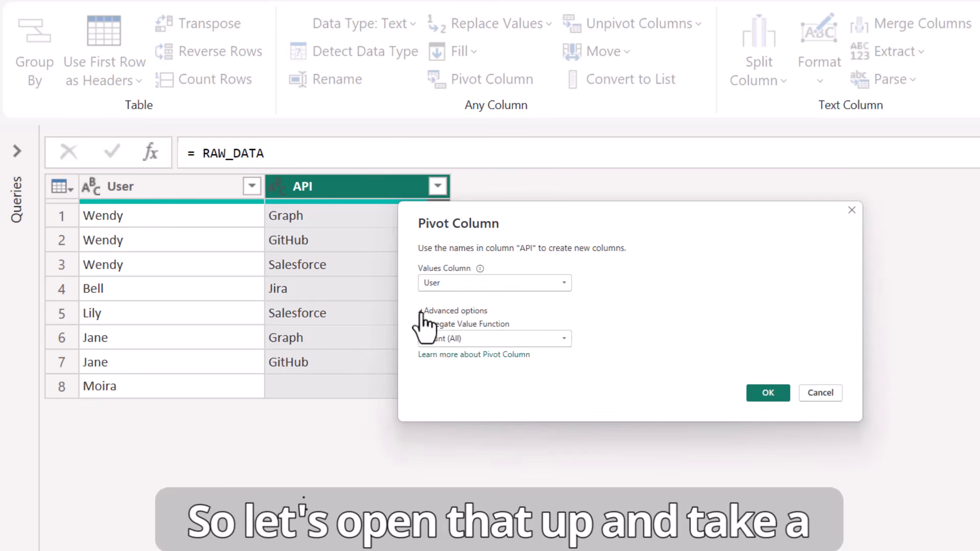
left_click(567, 338)
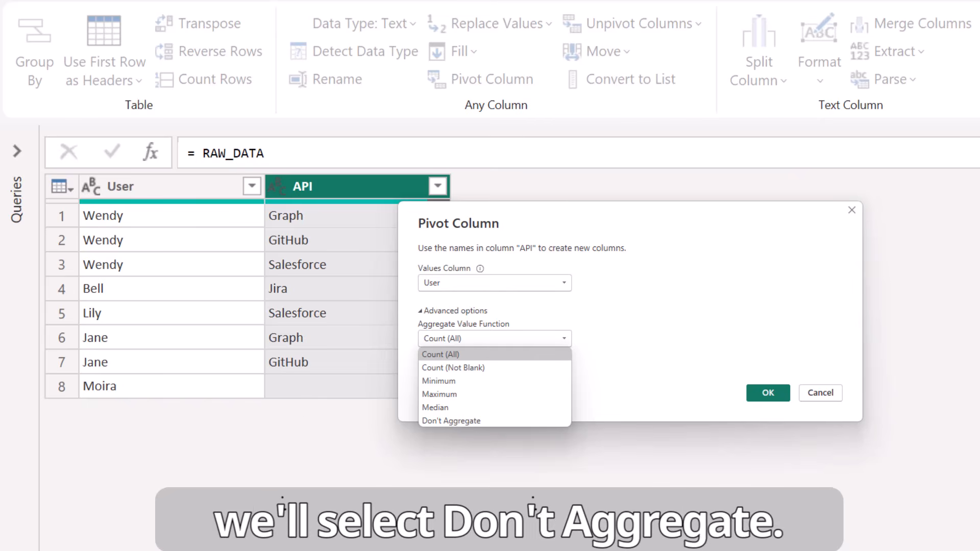
left_click(447, 421)
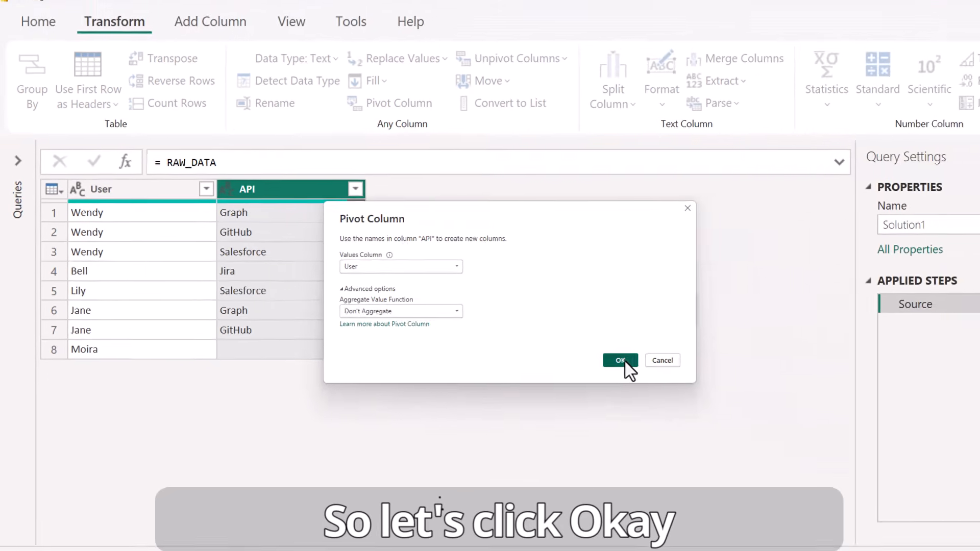
left_click(625, 360)
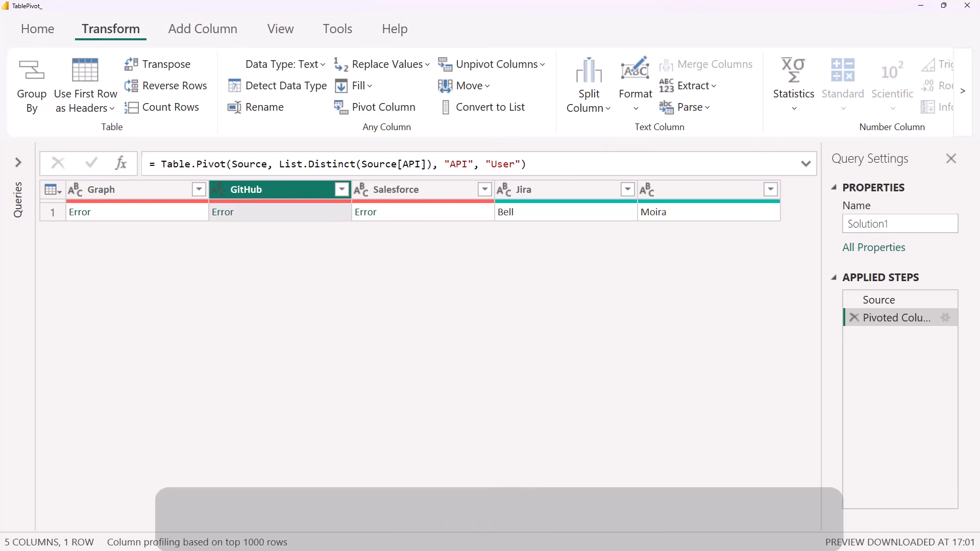
Inspect the error in the Graph column, and add each _ as the aggregation function of the Table.Pivot formula
left_click(148, 214)
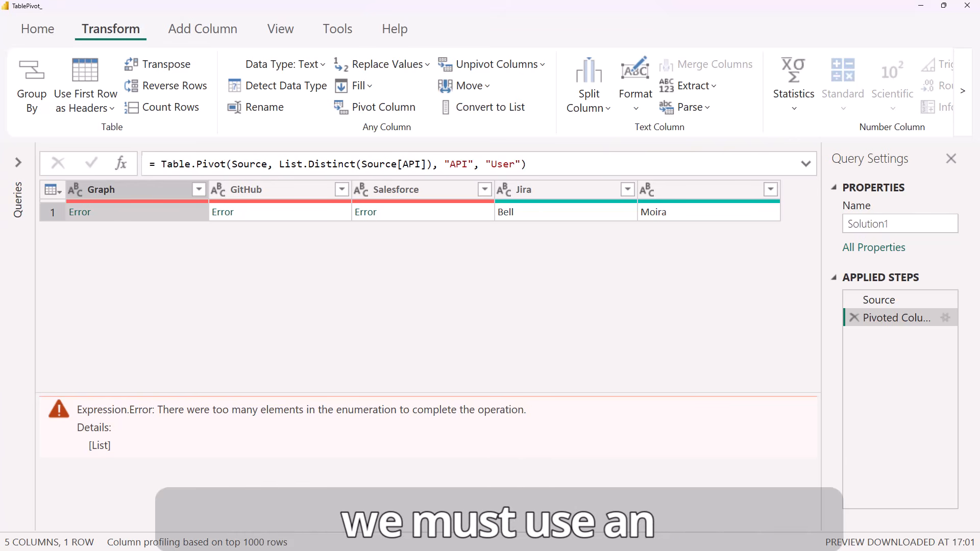
left_click(521, 164)
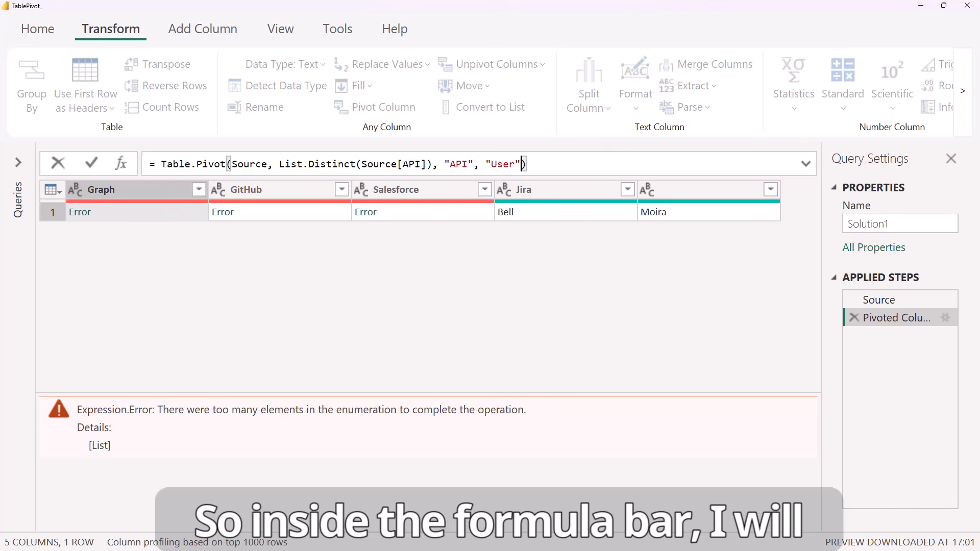
type(", ")
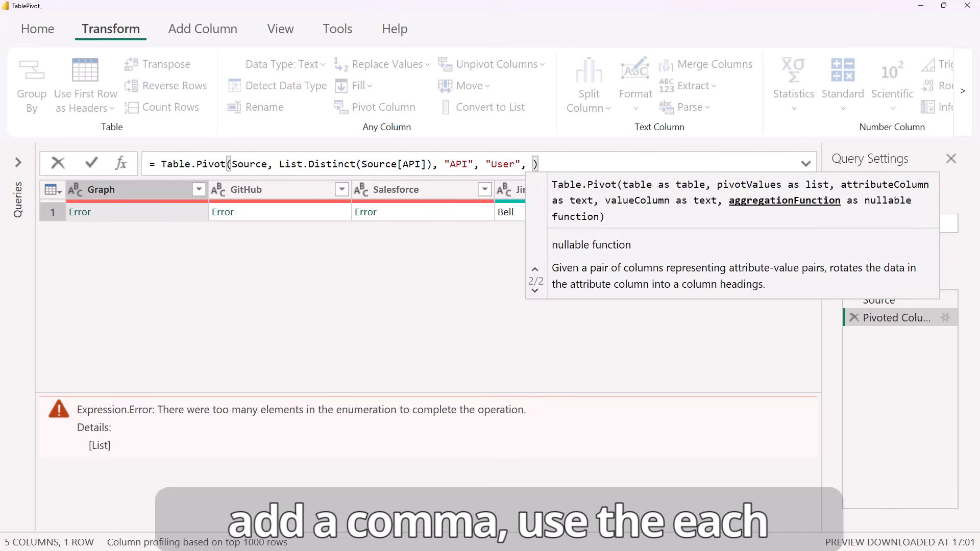
type("each ")
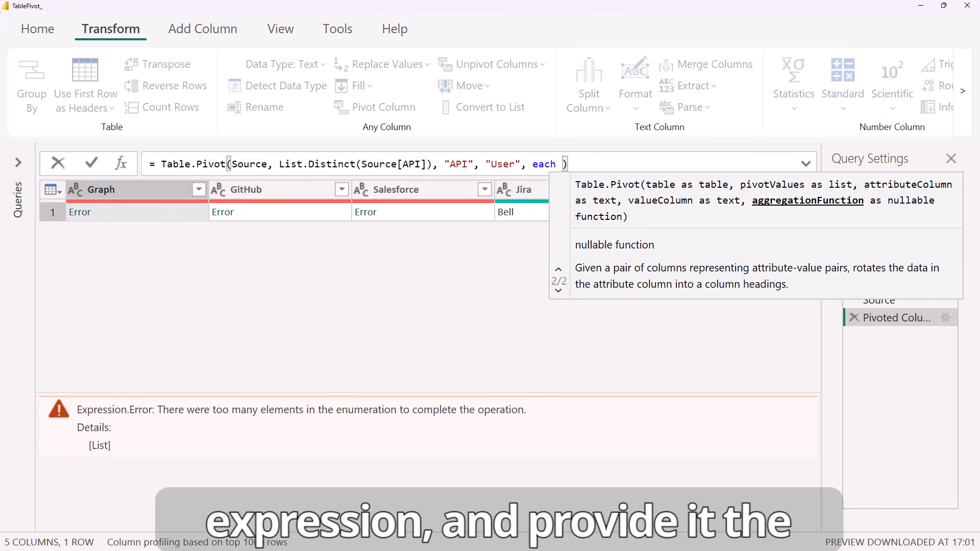
type("_")
key("Return")
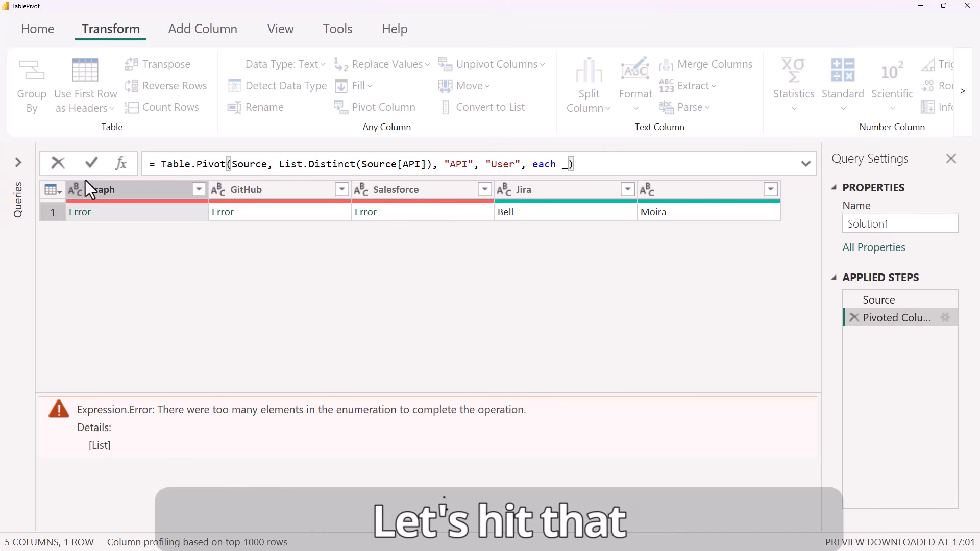
left_click(89, 164)
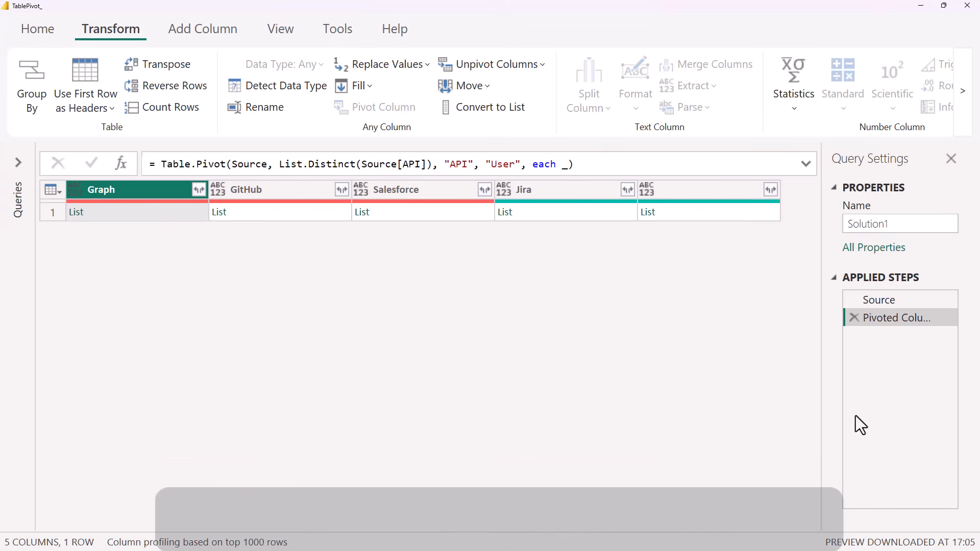
left_click(890, 301)
left_click(891, 317)
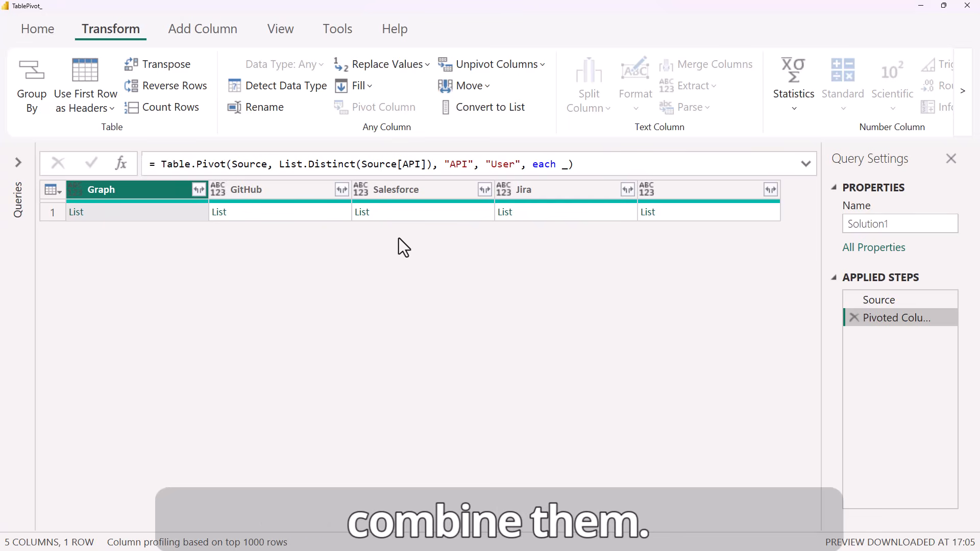
Change the pivot's aggregation function to each Text.Combine(_, ", ") to join the users in every column
left_click(557, 164)
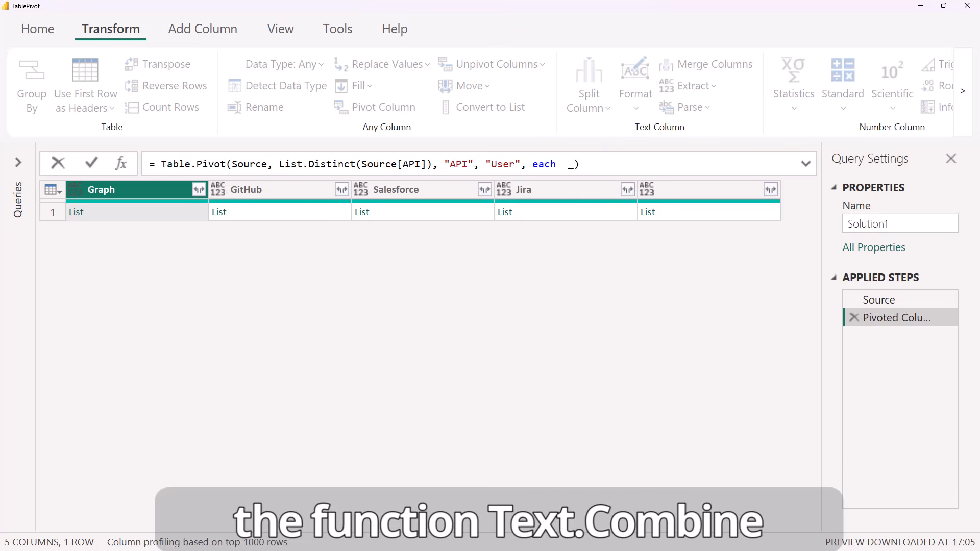
type("tcom")
key("Tab")
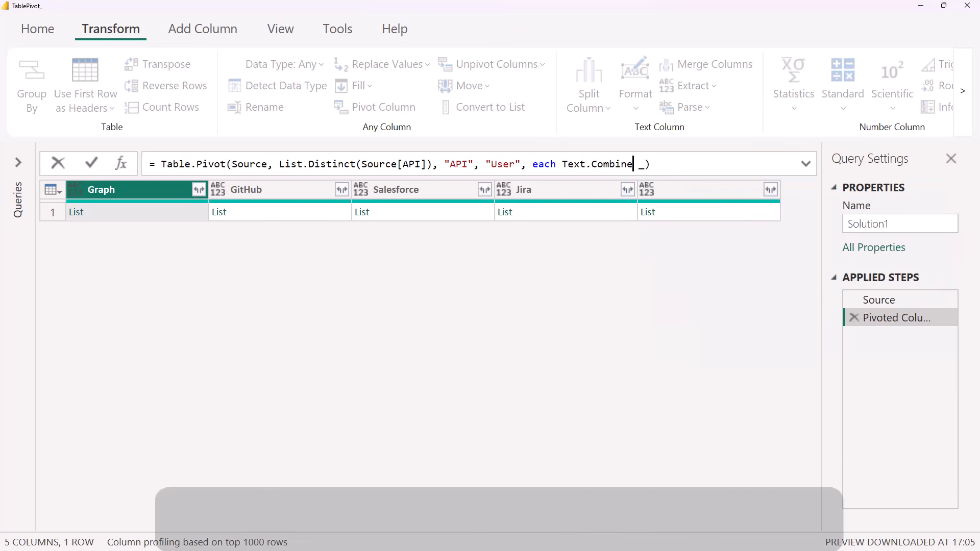
key("Delete")
type("(_")
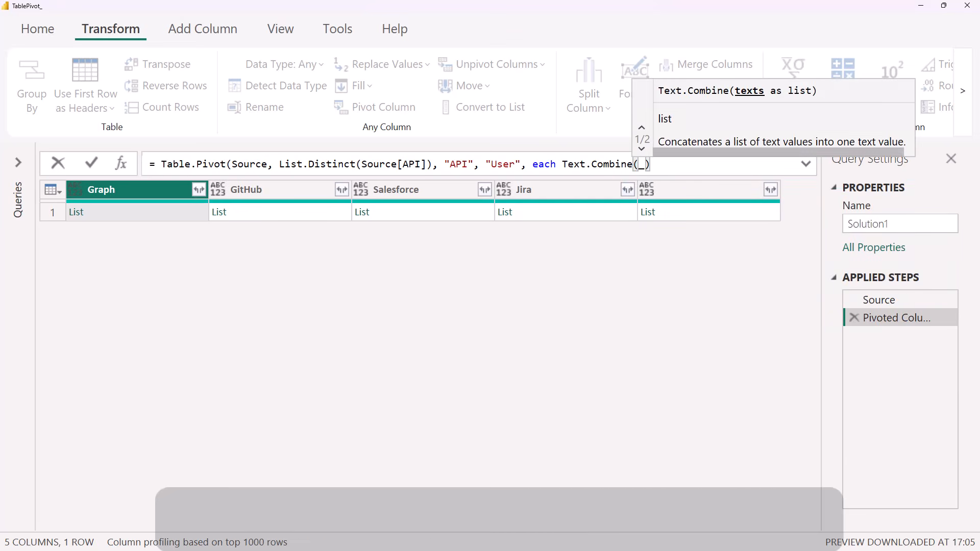
type(", ")
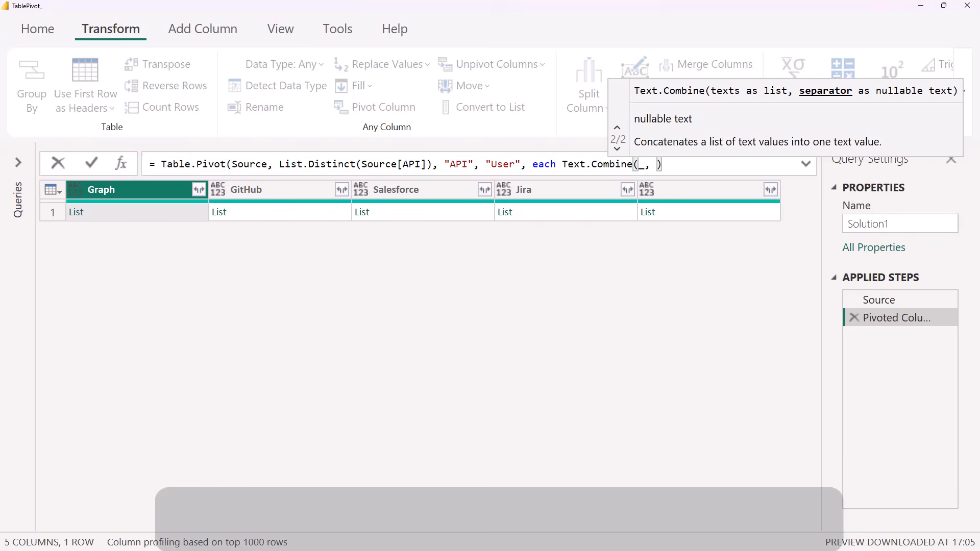
type("\", \")")
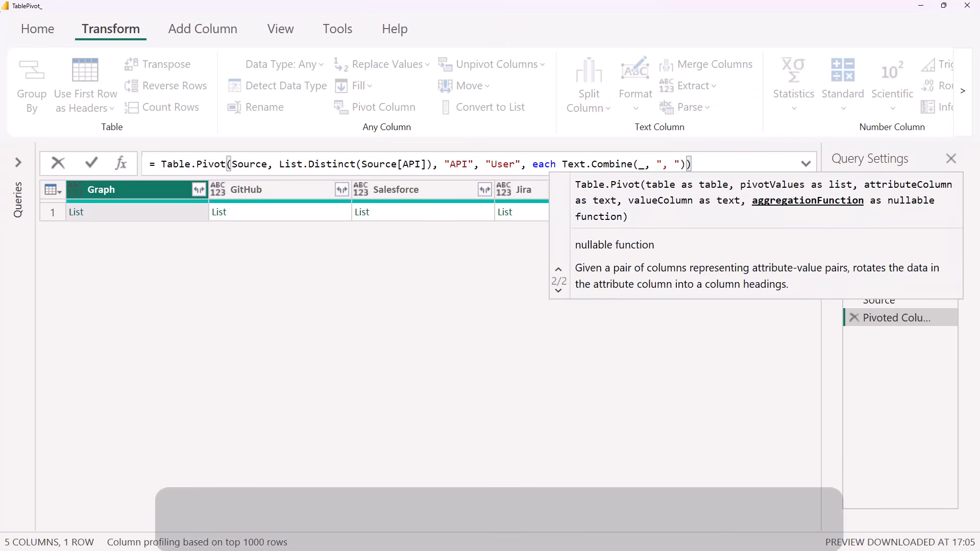
left_click(94, 166)
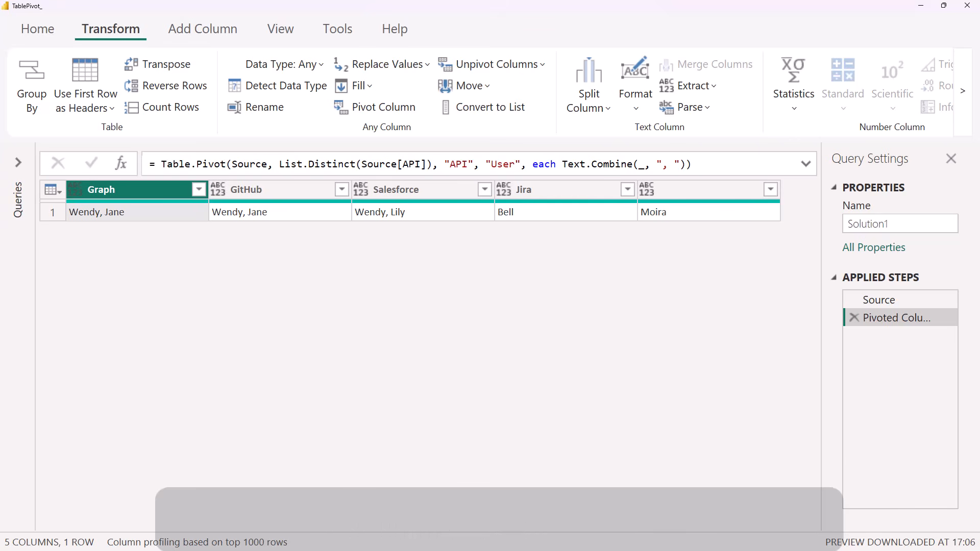
Switch to the Solution2 query and collapse the query list
left_click(19, 163)
left_click(40, 232)
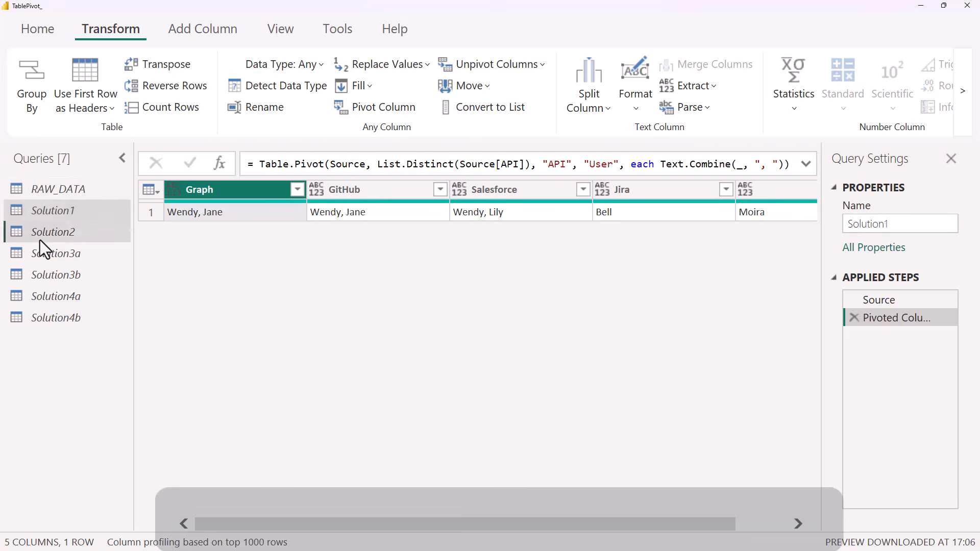
left_click(121, 158)
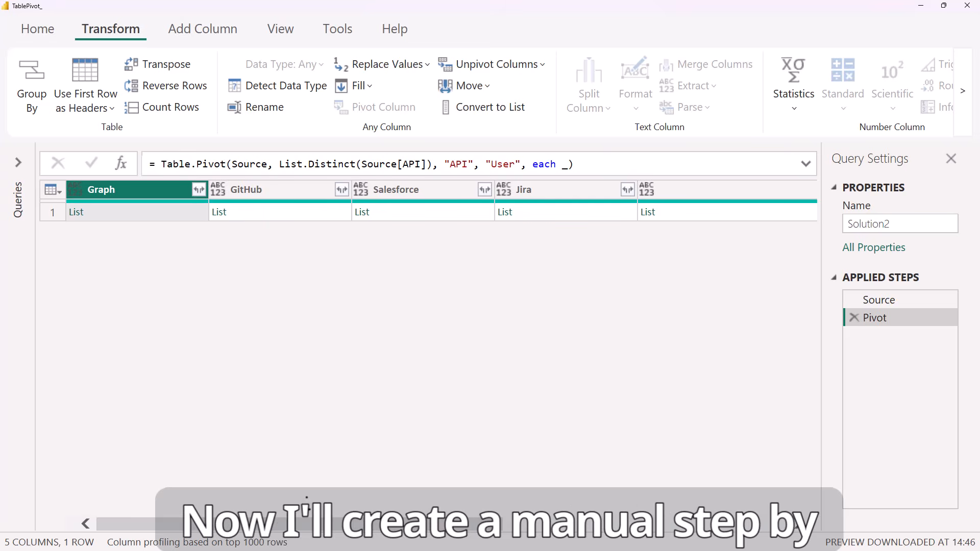
Add a custom step after Pivot with the formula = Pivot{0} to access the first row as a record
left_click(119, 164)
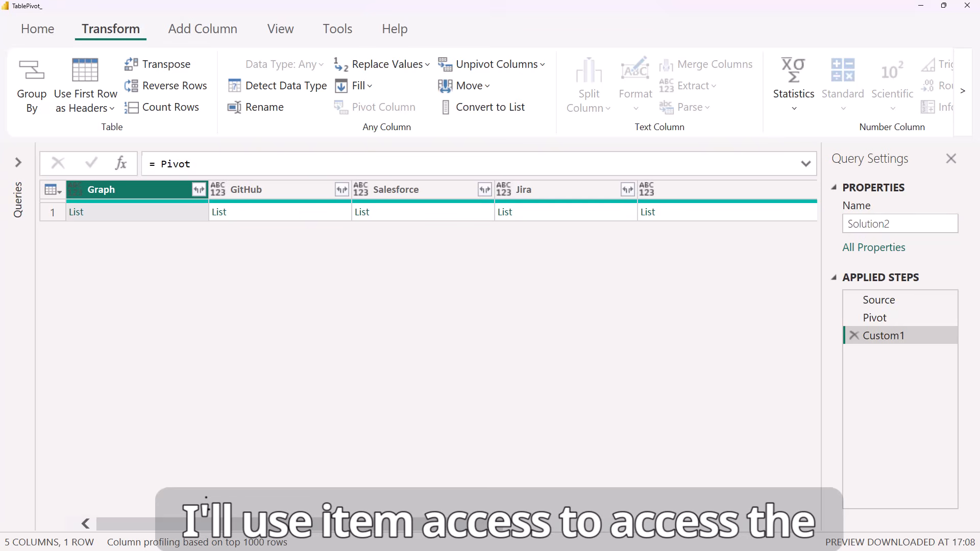
left_click(211, 165)
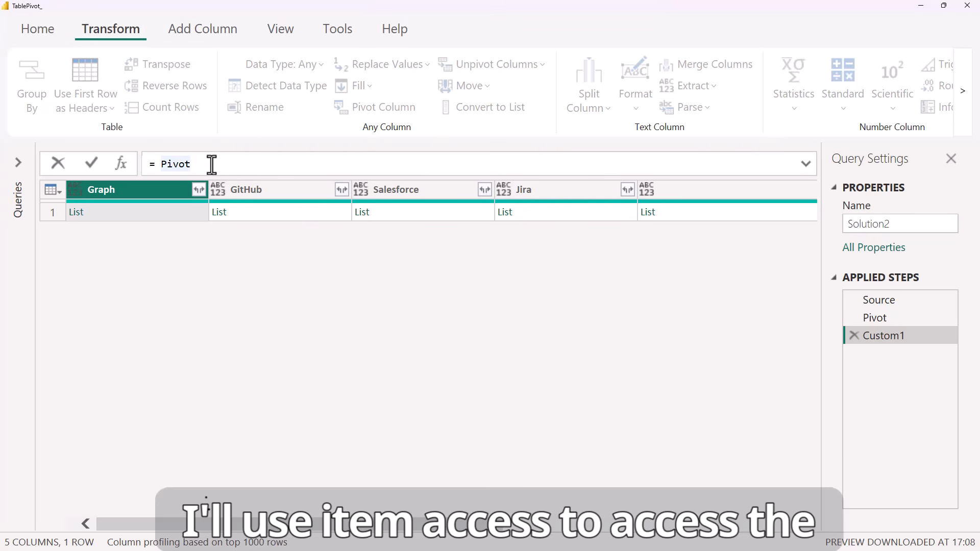
type("{")
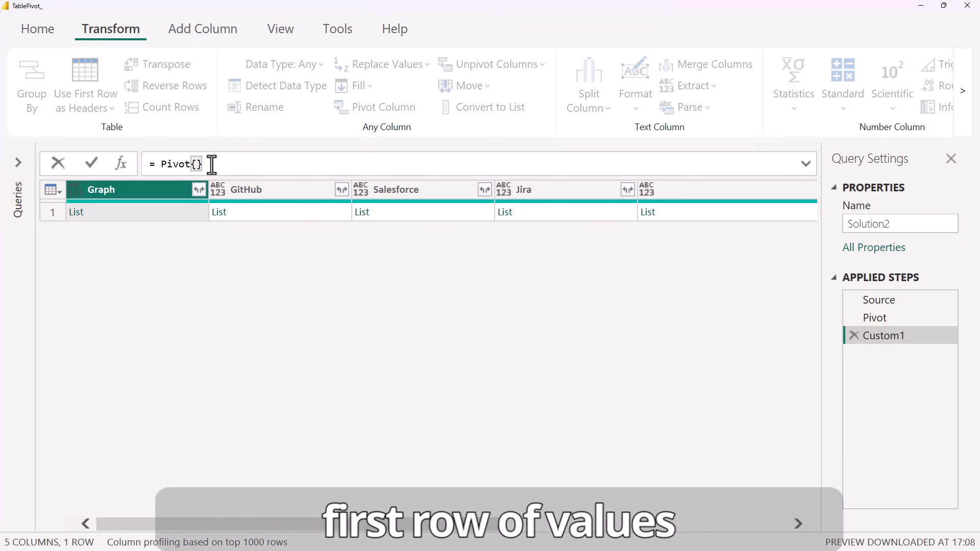
type("0")
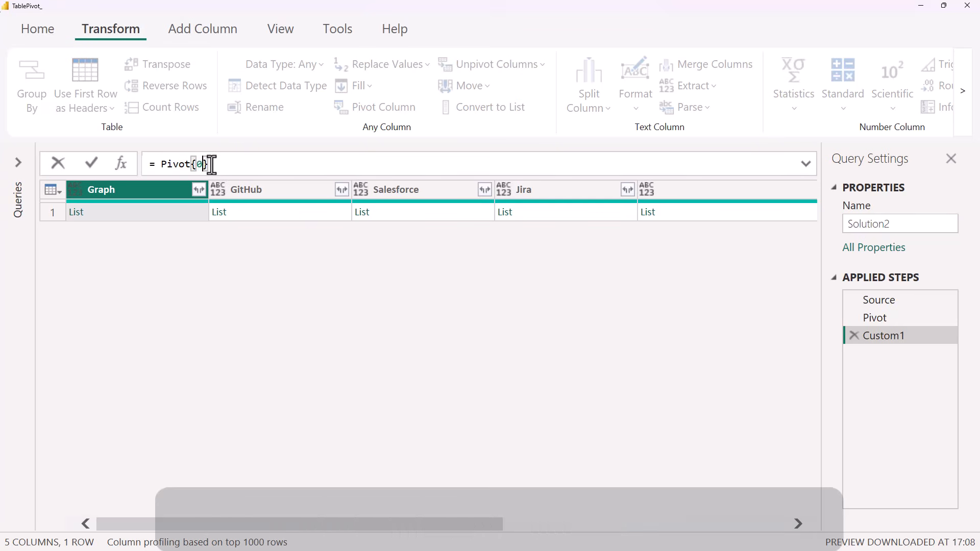
left_click(88, 163)
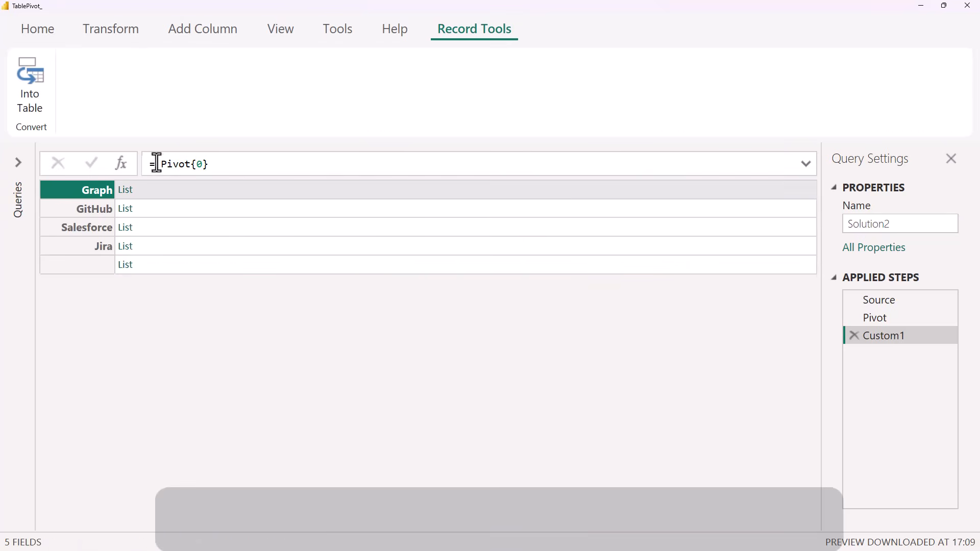
Wrap Pivot{0} in Record.ToList to extract the record's values as a list
left_click(155, 164)
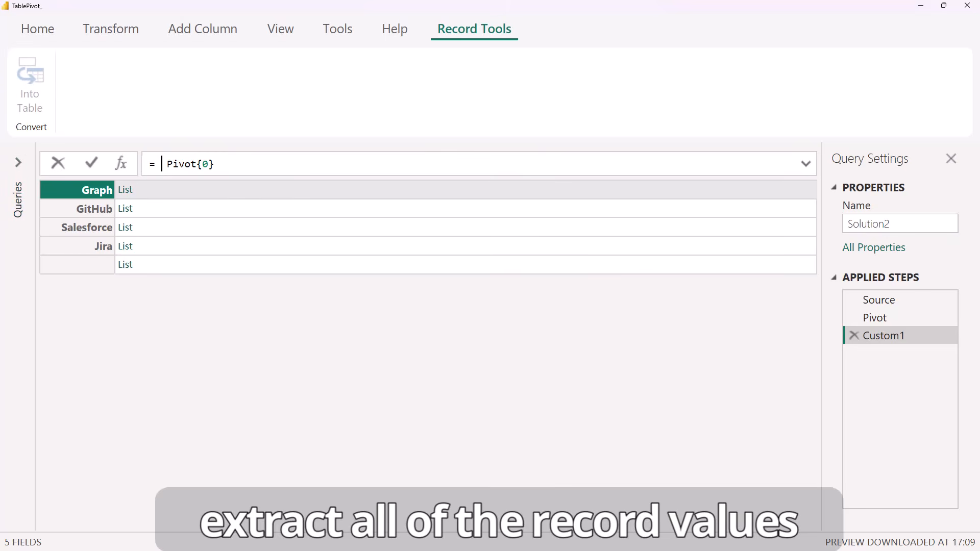
type("rtli")
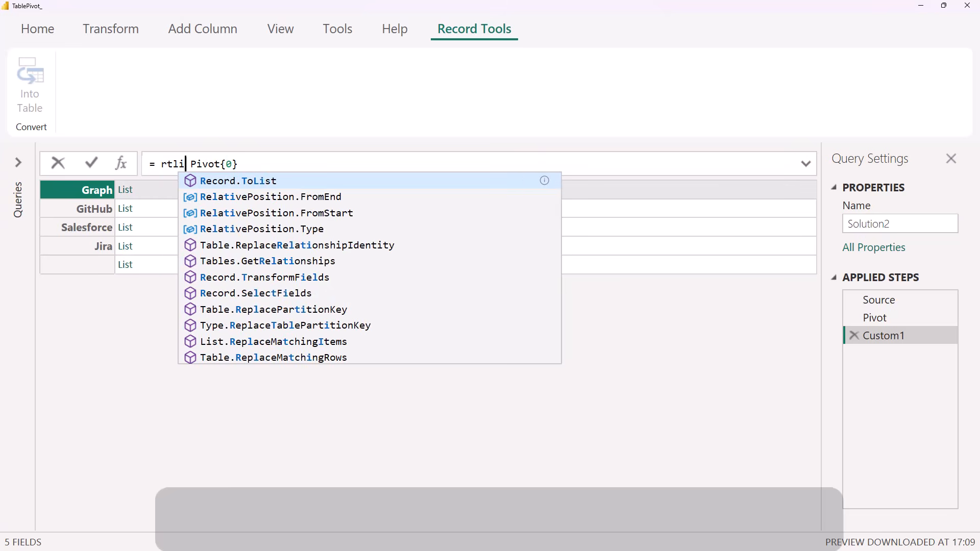
key("Tab")
type("(")
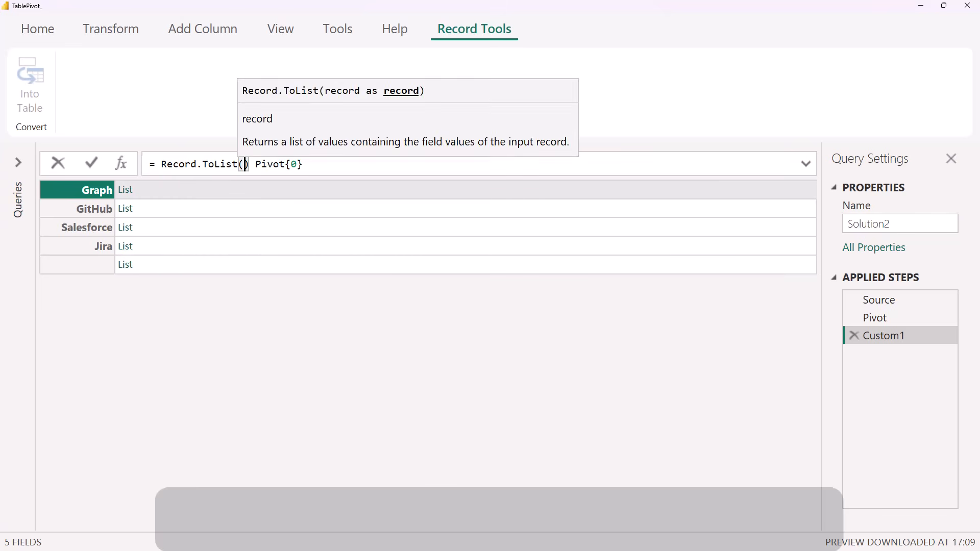
key("Delete")
key("End")
type(")")
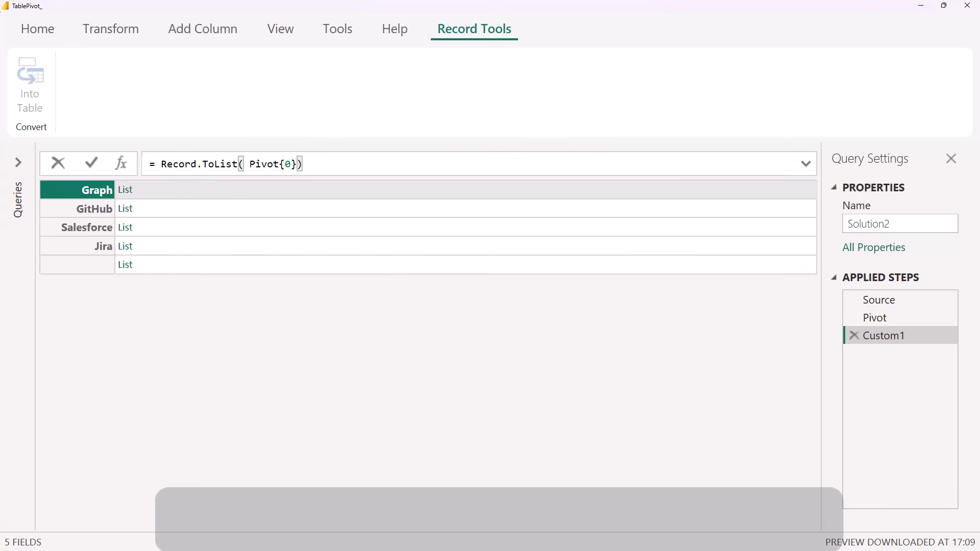
left_click(90, 164)
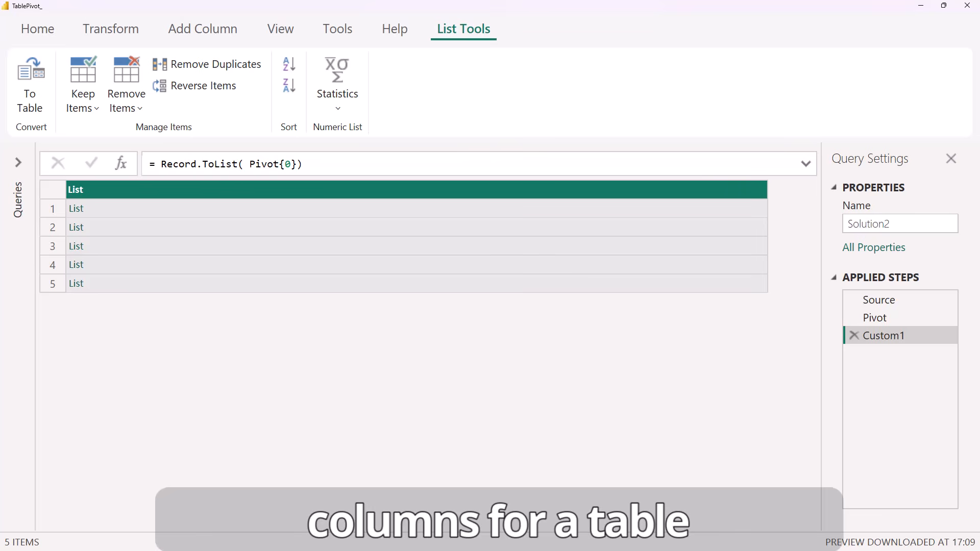
Wrap the Record.ToList(Pivot{0}) expression in Table.FromColumns to build a table from the column lists
left_click(155, 164)
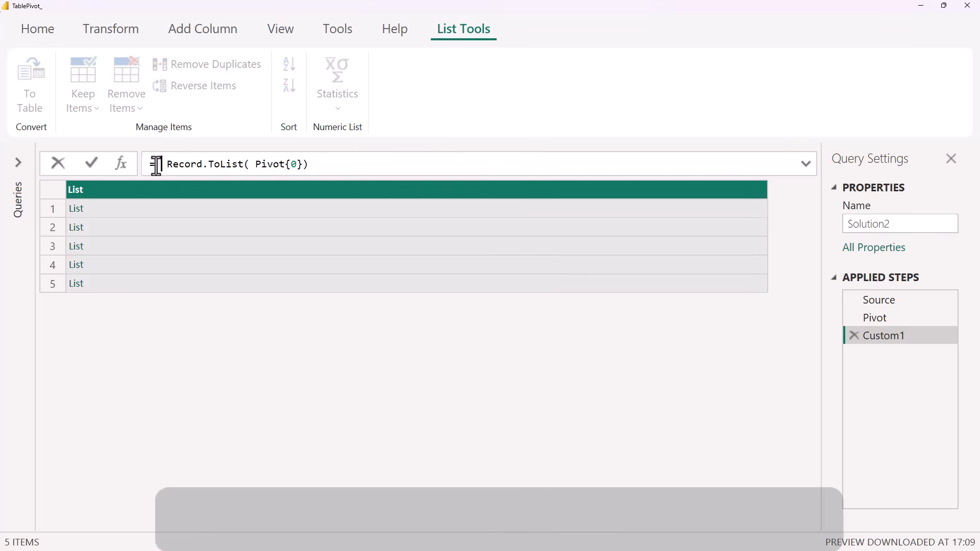
type("Tfcol")
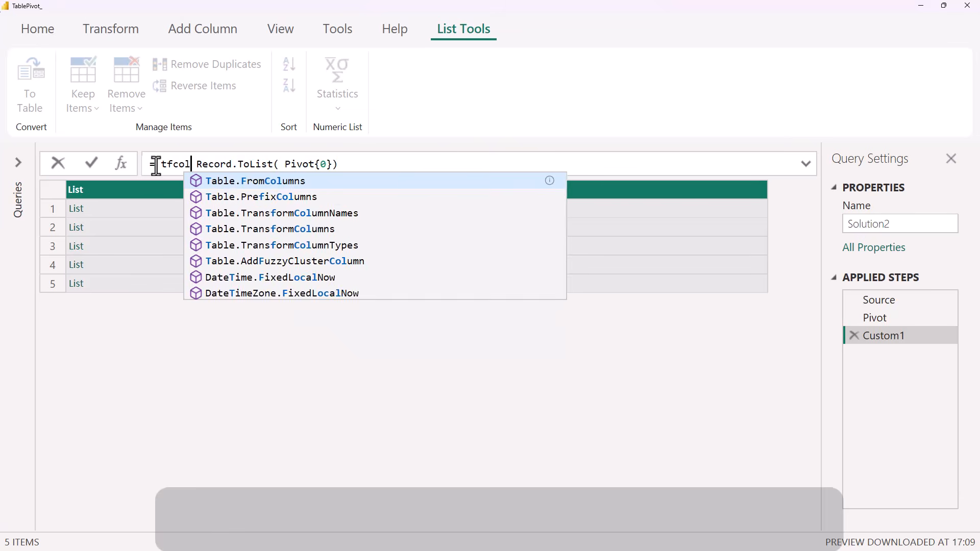
key("Tab")
key("Delete")
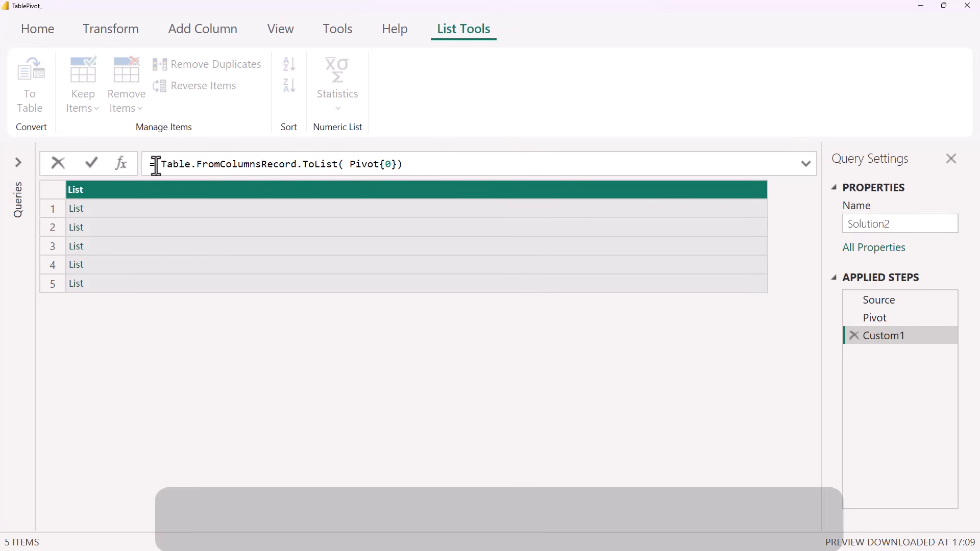
type("(")
key("End")
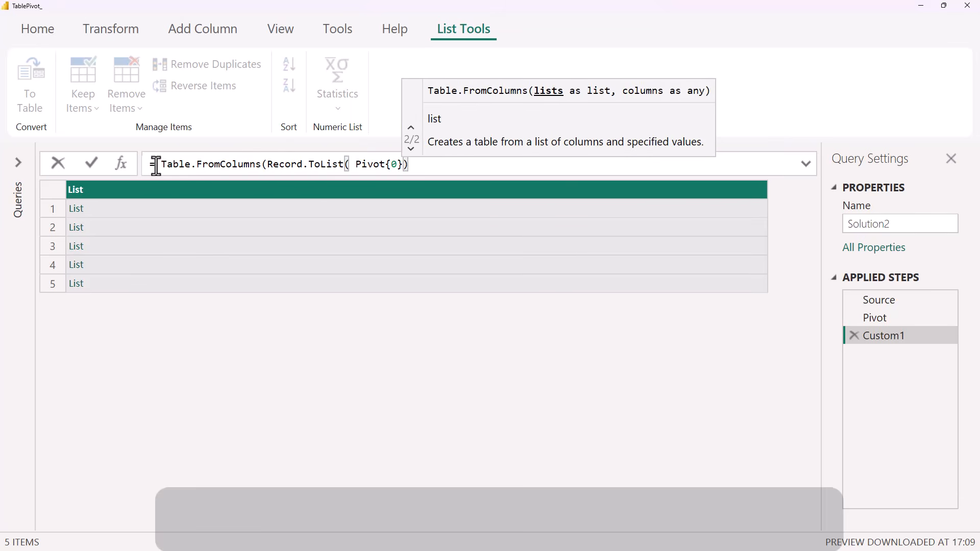
Add Table.ColumnNames(Pivot) as the second argument of Table.FromColumns to supply the column names, and commit the formula
type(", ")
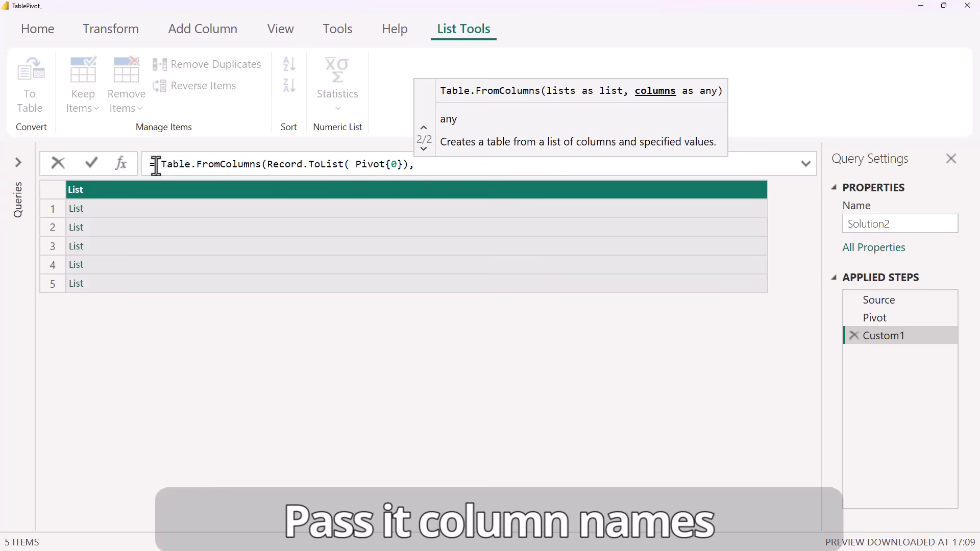
type("t")
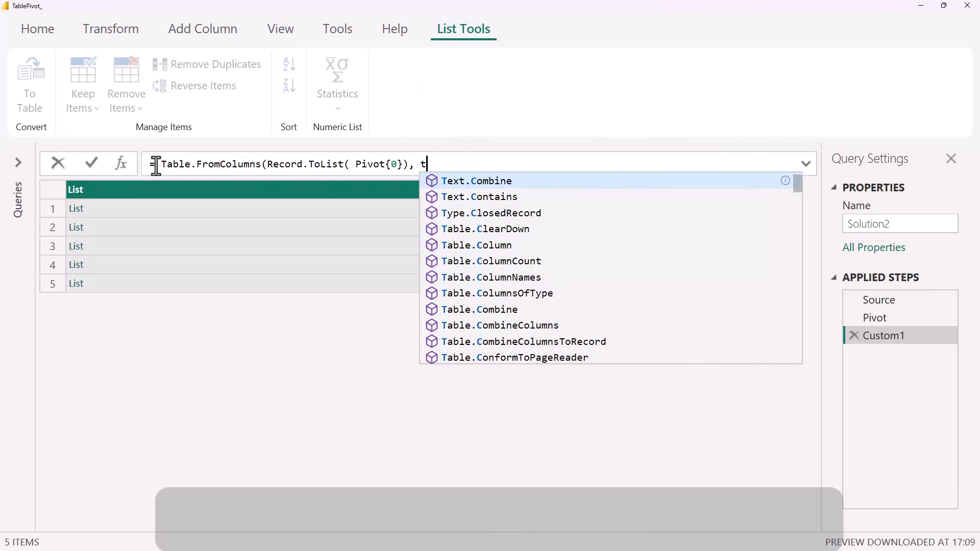
type("cnam")
key("Tab")
type("(")
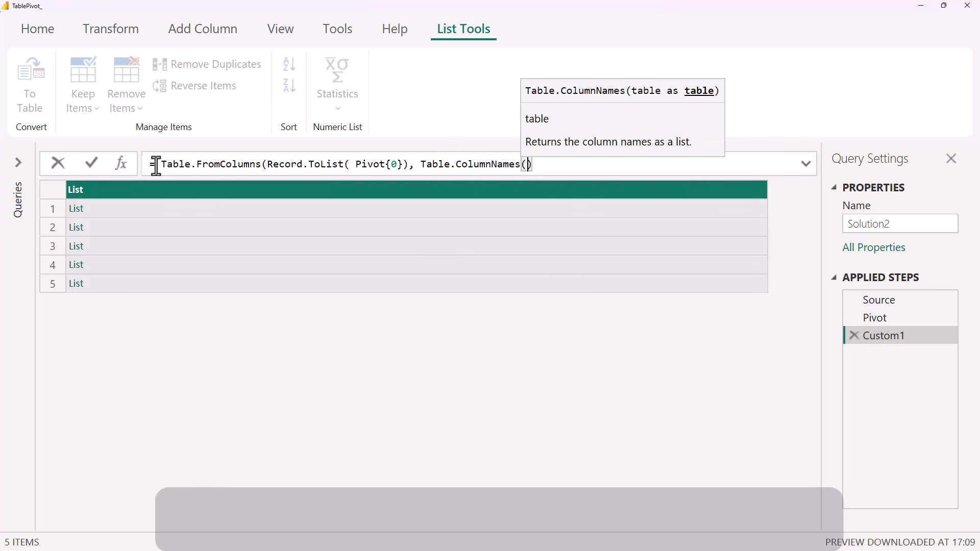
type("pi")
key("Tab")
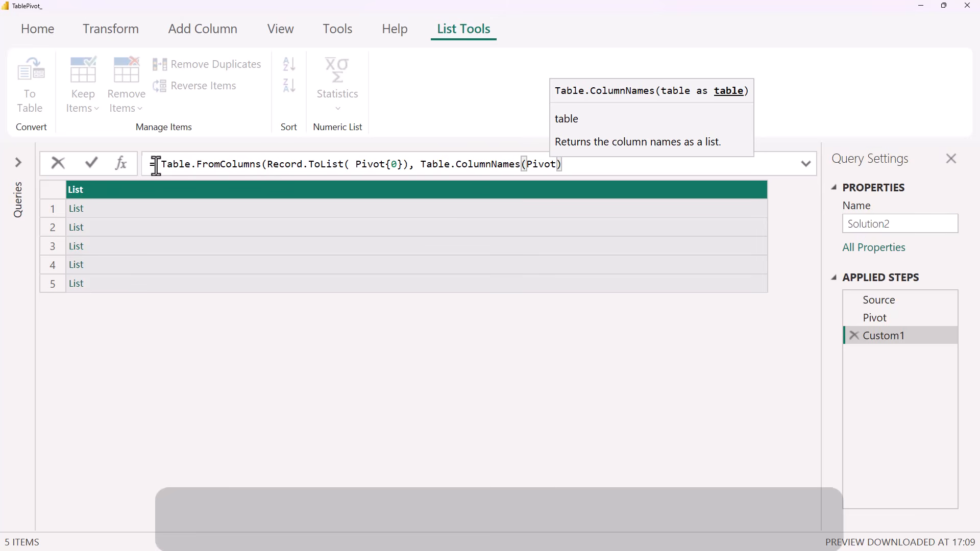
type("))")
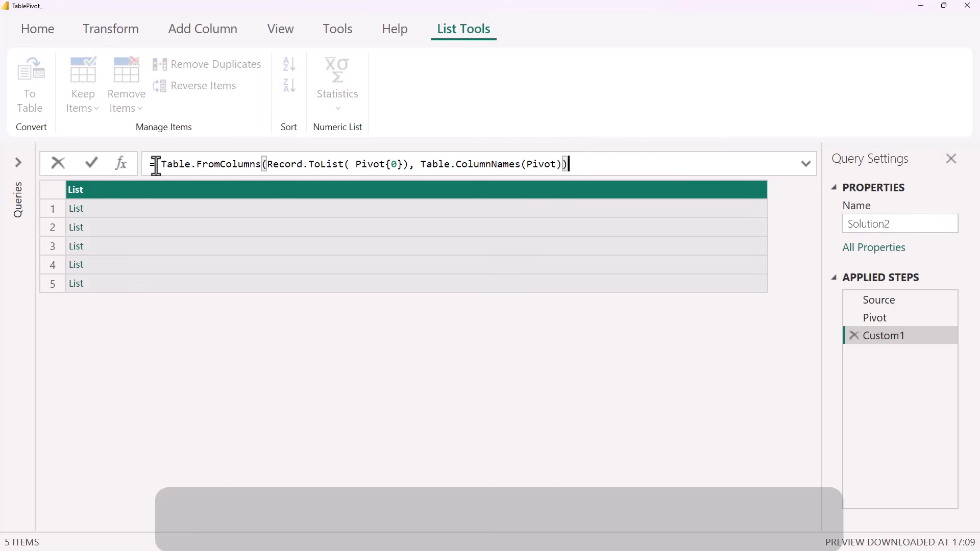
left_click(95, 163)
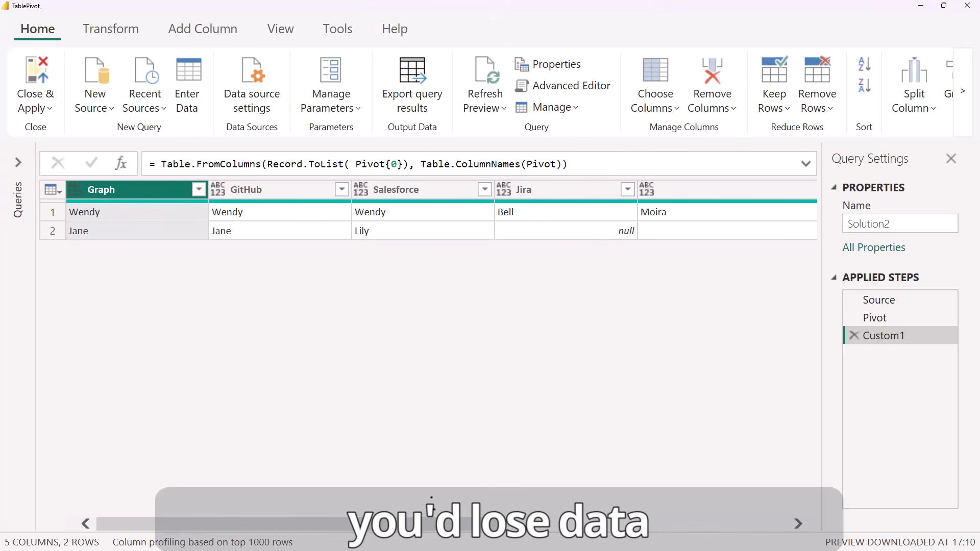
Switch to the Solution3a query and collapse the query list
left_click(23, 163)
left_click(48, 254)
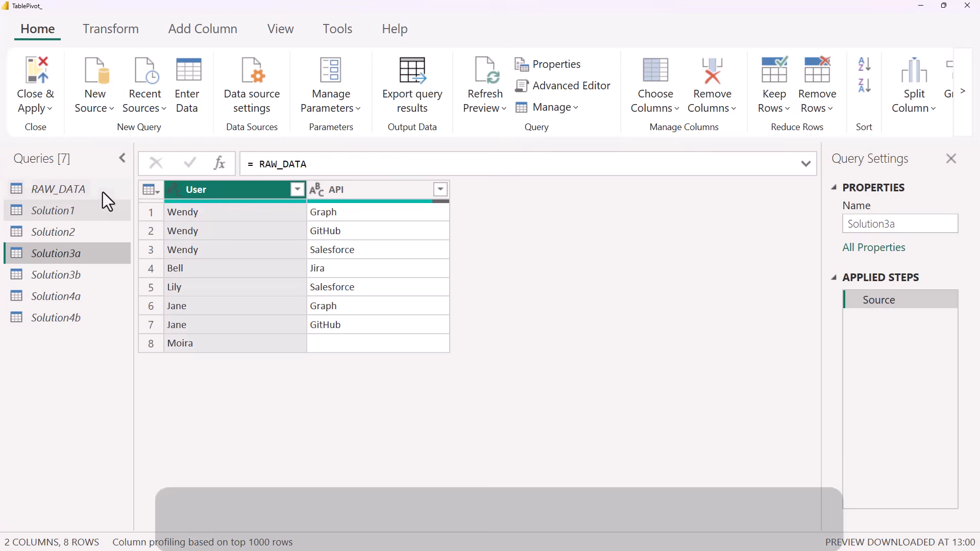
left_click(121, 159)
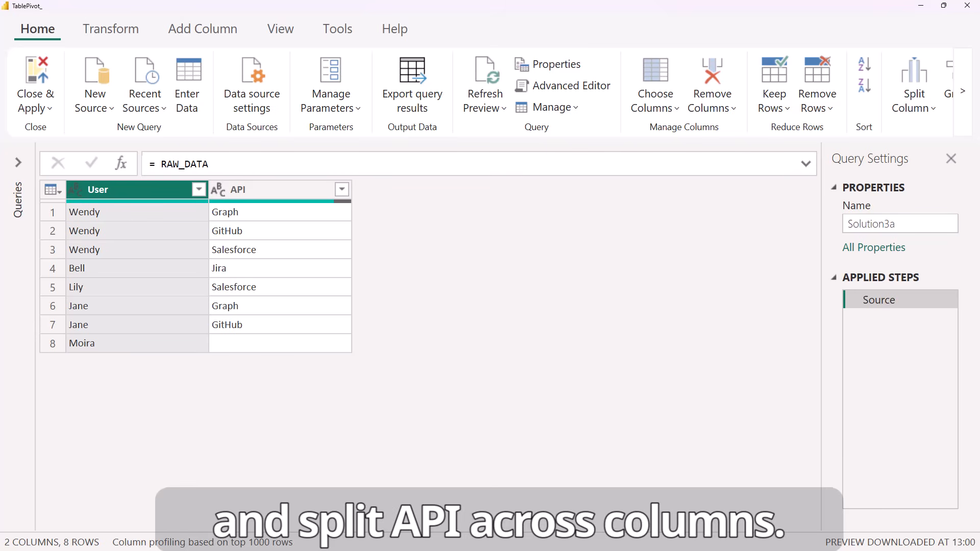
Pivot the API column using User as the values column and Don't Aggregate as the aggregate value function
left_click(271, 192)
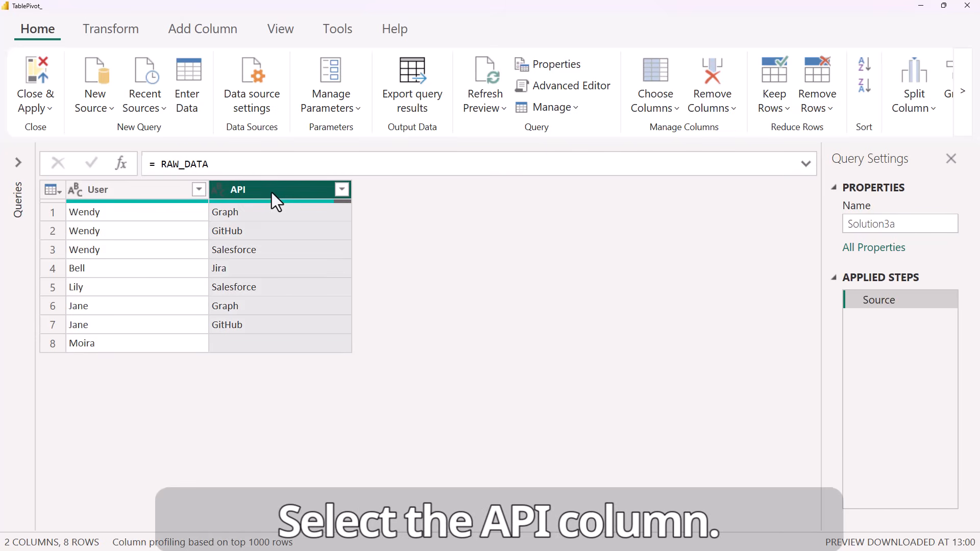
left_click(122, 27)
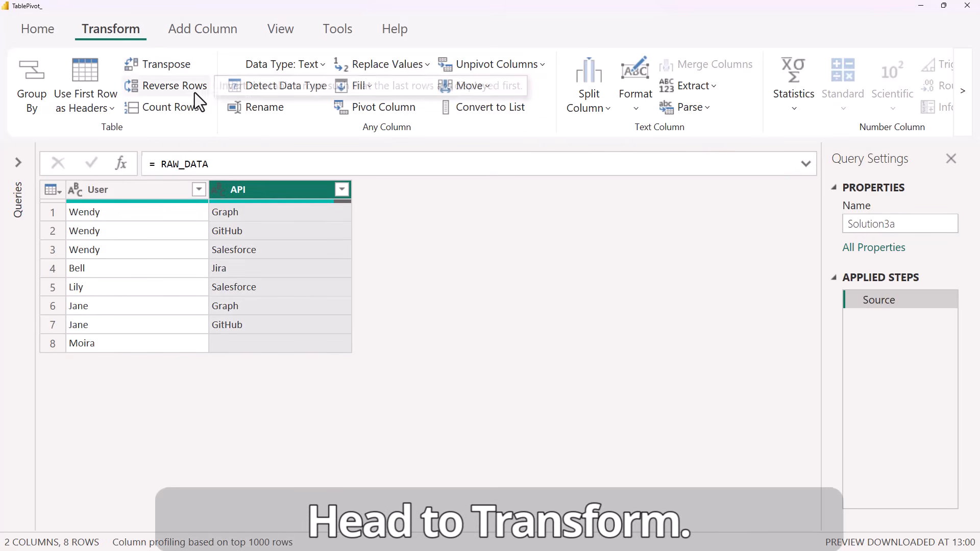
left_click(396, 106)
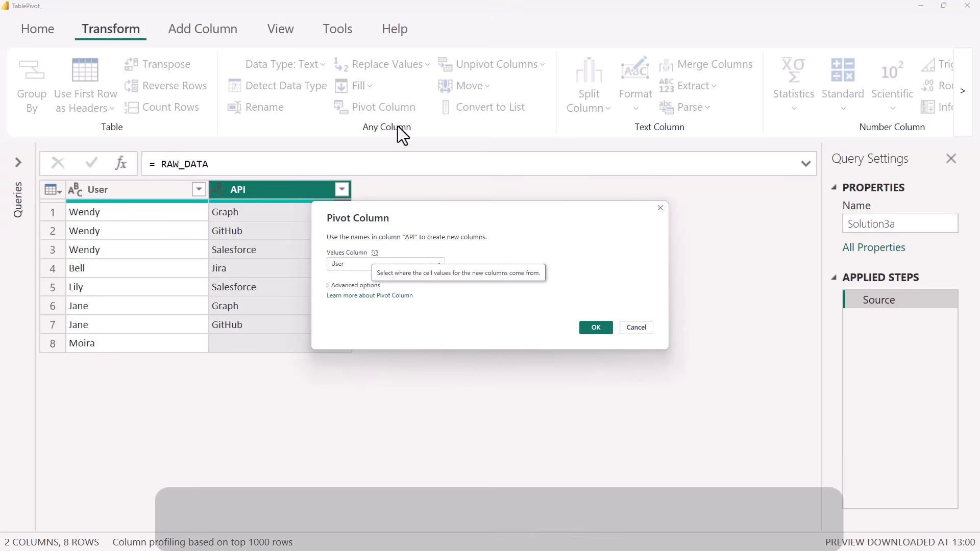
left_click(354, 263)
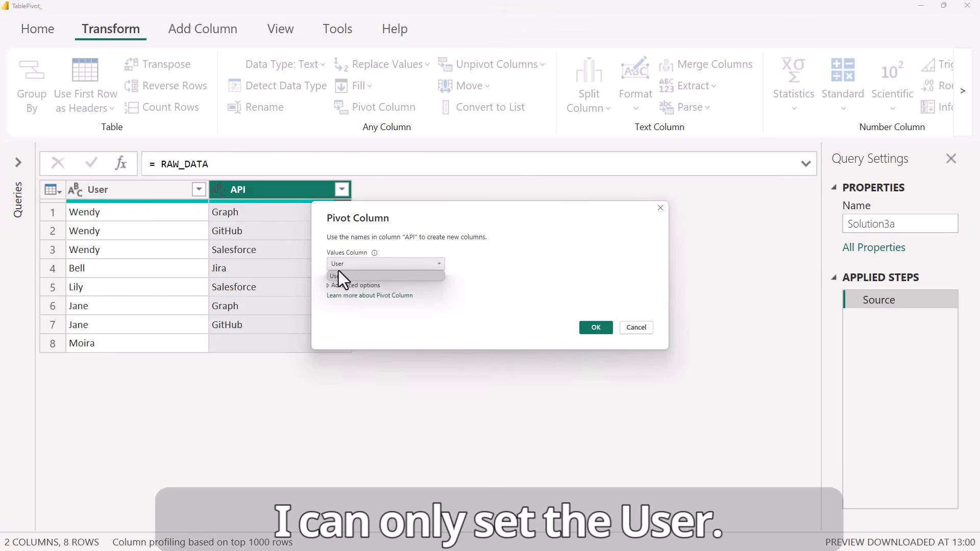
left_click(338, 276)
left_click(341, 308)
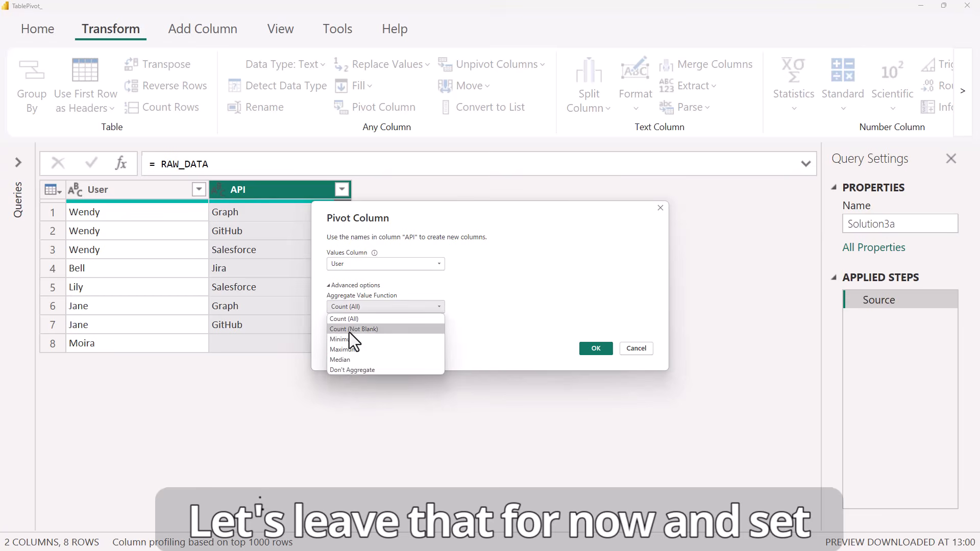
left_click(353, 370)
left_click(596, 354)
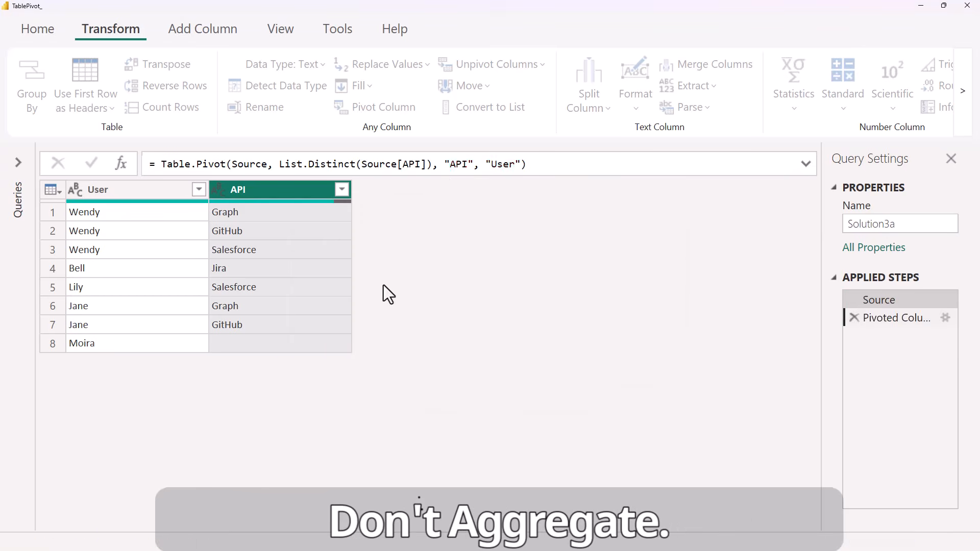
Replace the value column "User" with "API" in the Table.Pivot formula and compare the Source and pivoted steps
left_click(500, 164)
double_click(501, 164)
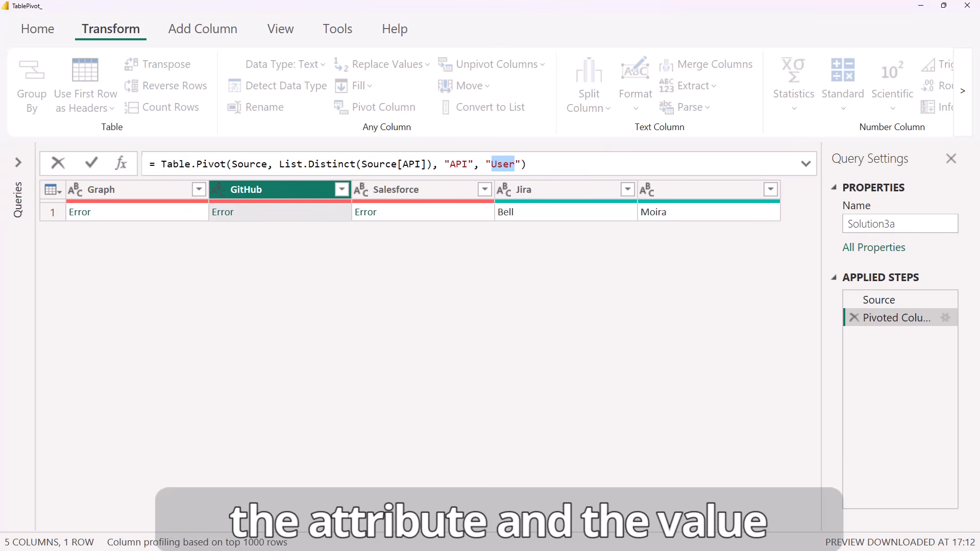
type("API")
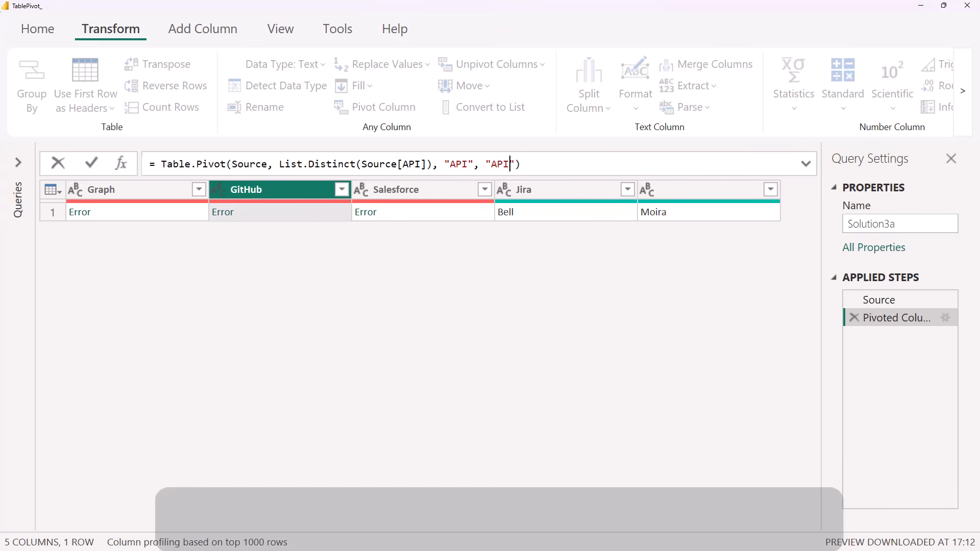
left_click(90, 165)
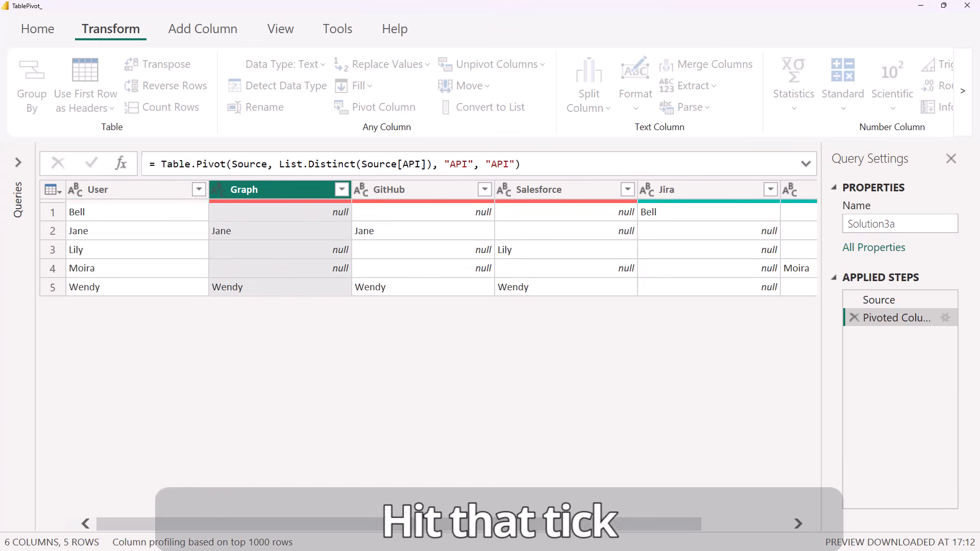
left_click(877, 304)
left_click(890, 319)
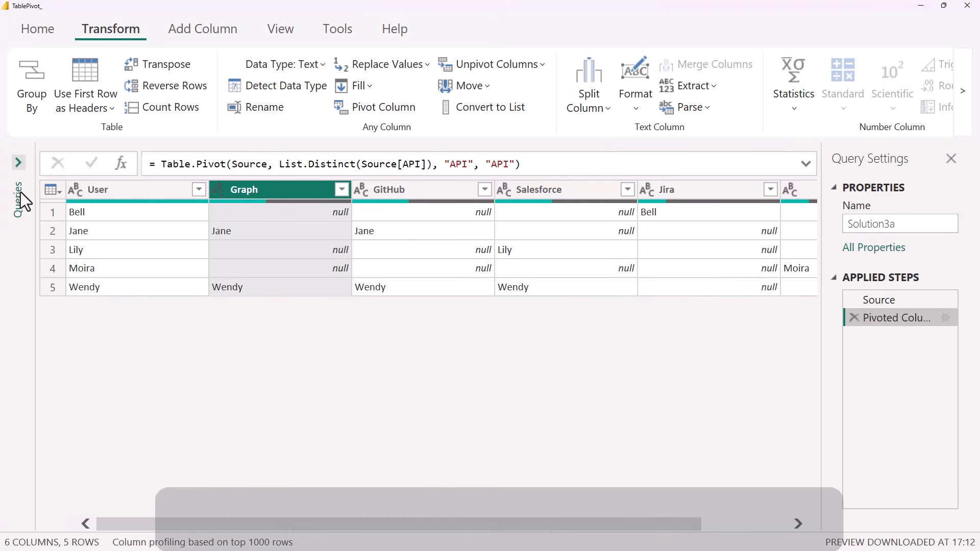
Open the Solution3b query, collapse the query list, and examine its Source and Pivot steps
left_click(17, 162)
left_click(42, 273)
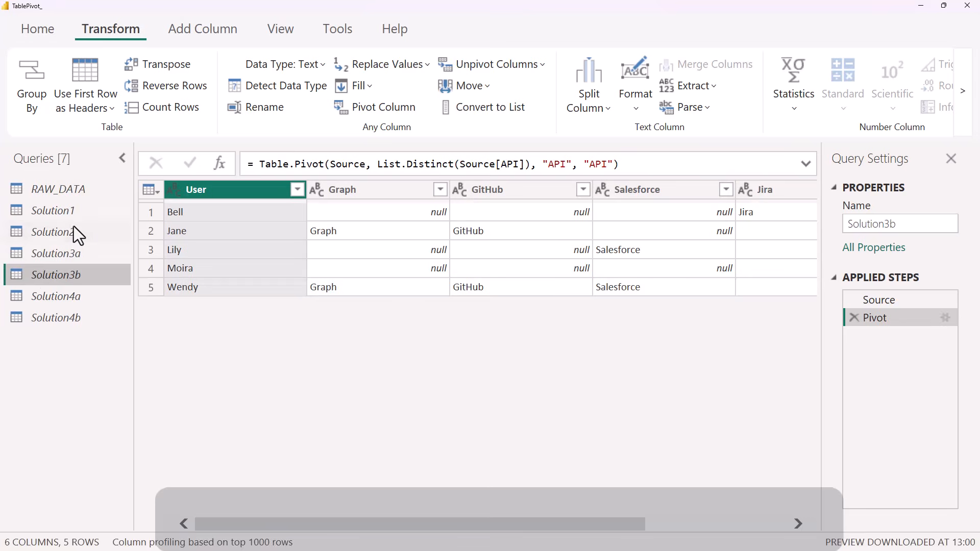
left_click(121, 158)
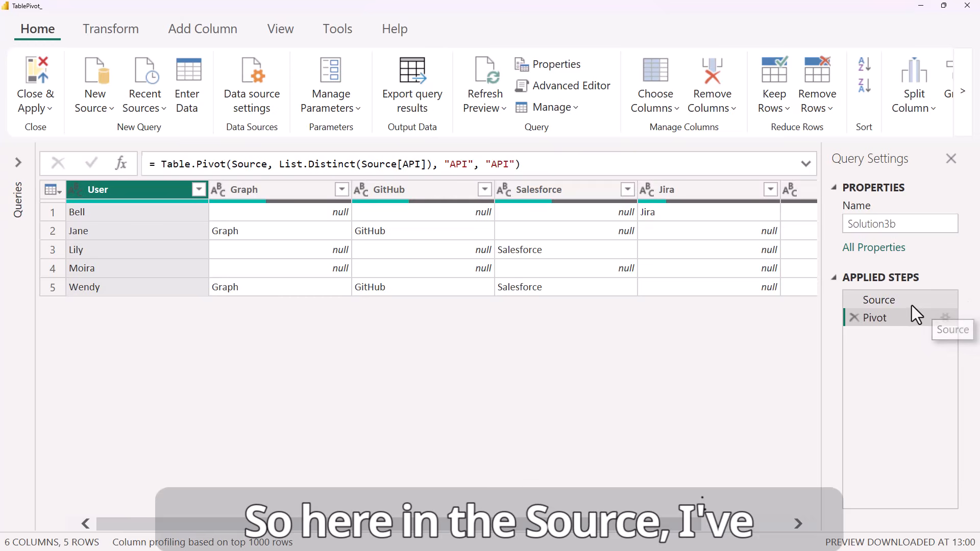
left_click(862, 304)
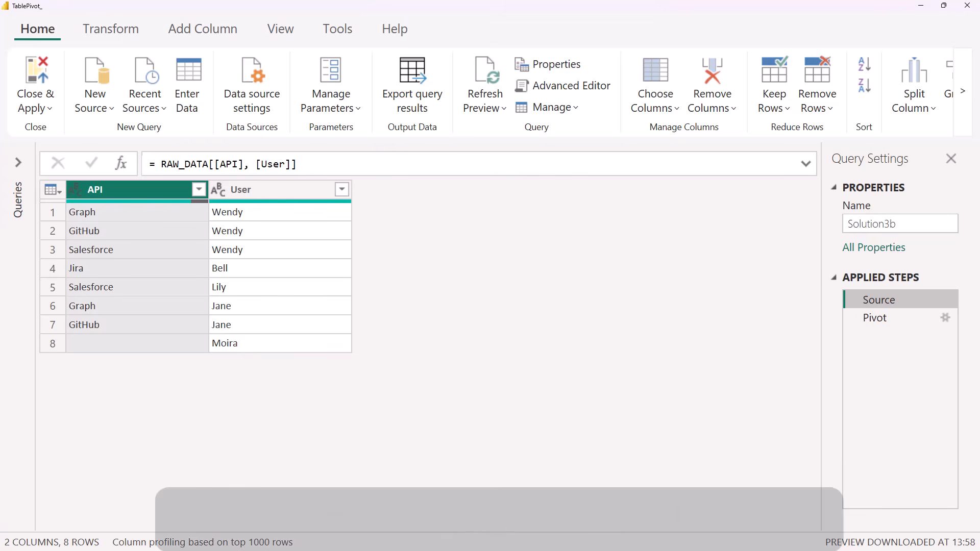
left_click(883, 319)
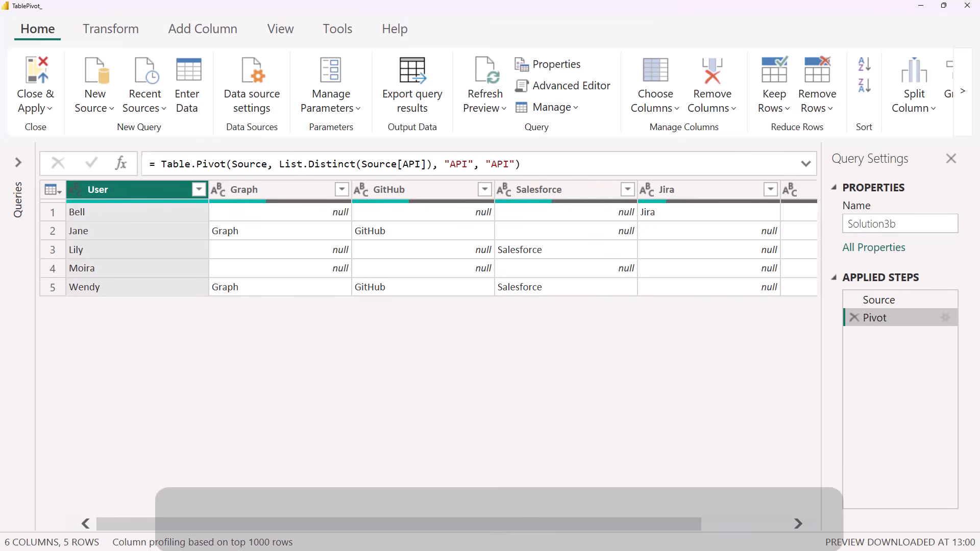
Switch to the Solution4a query and collapse the query list
left_click(20, 164)
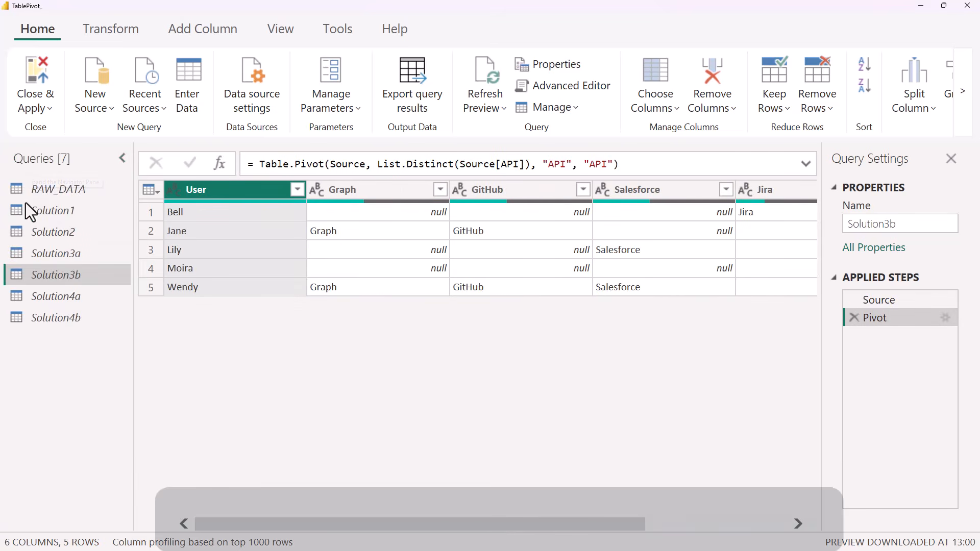
left_click(32, 292)
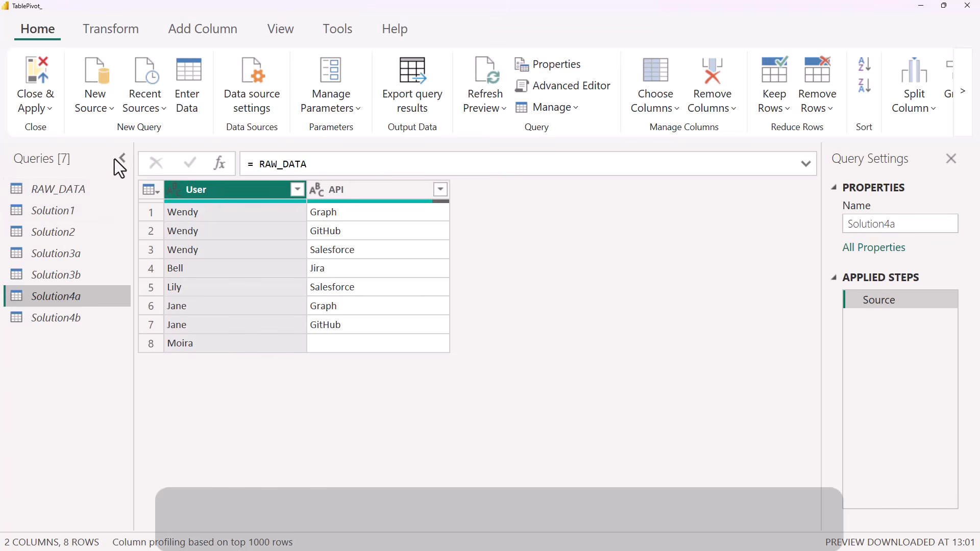
left_click(121, 158)
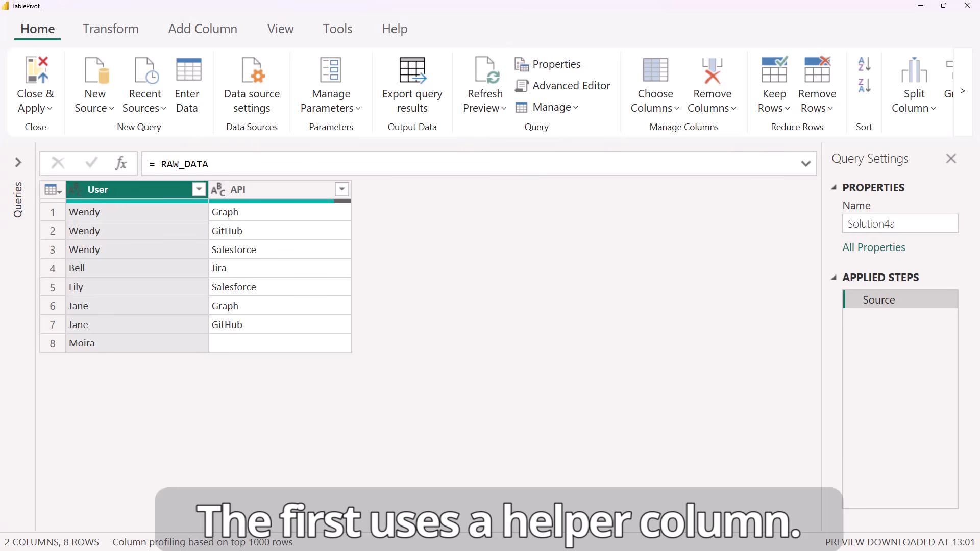
Add a custom column named Custom with the formula true as a helper column
left_click(45, 192)
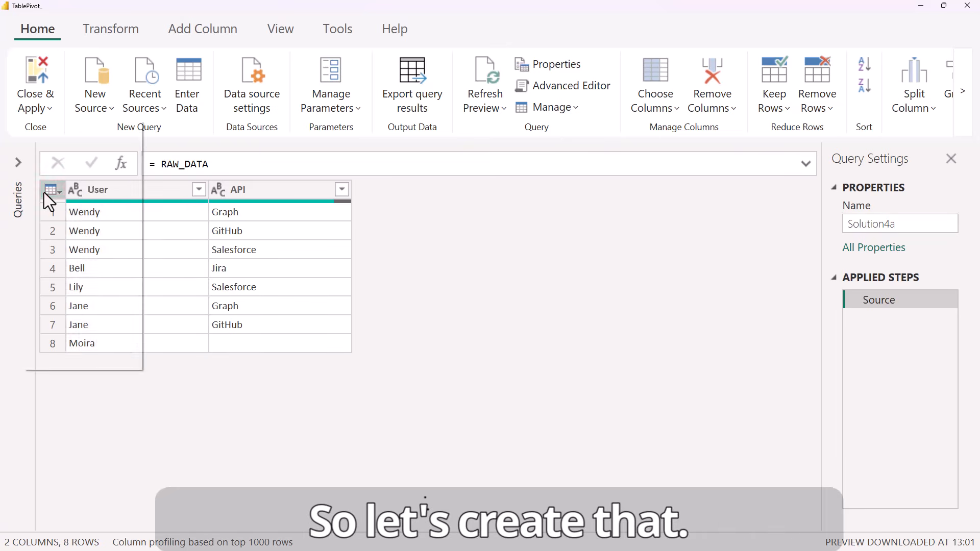
left_click(69, 154)
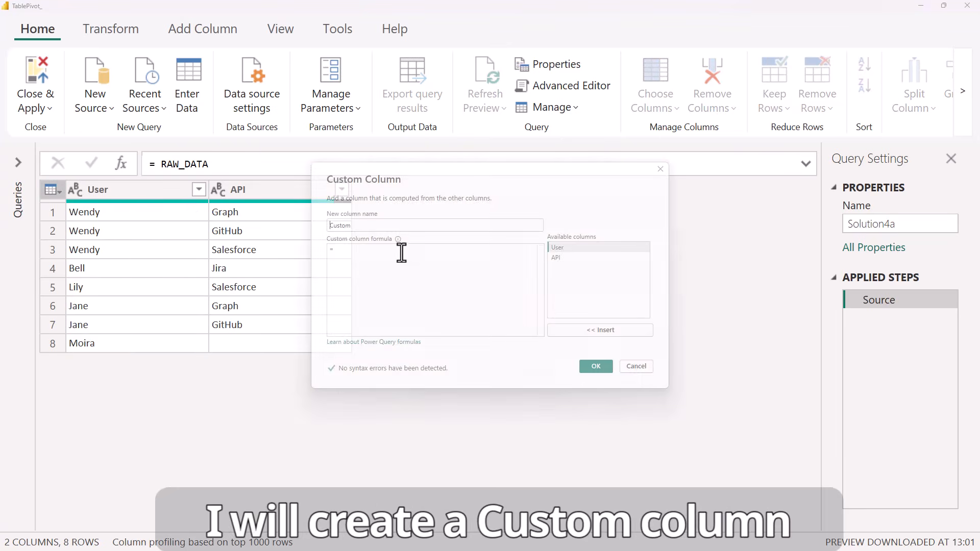
type("true")
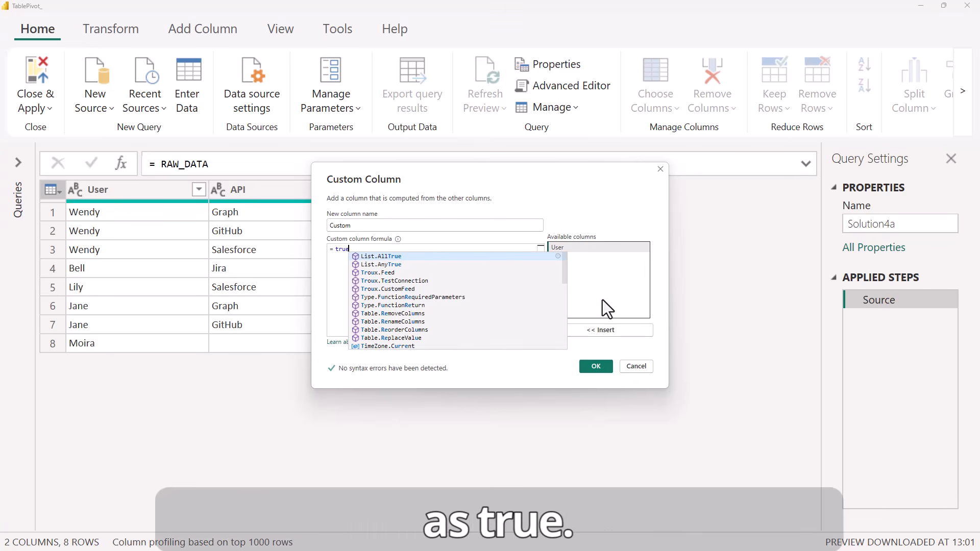
left_click(607, 365)
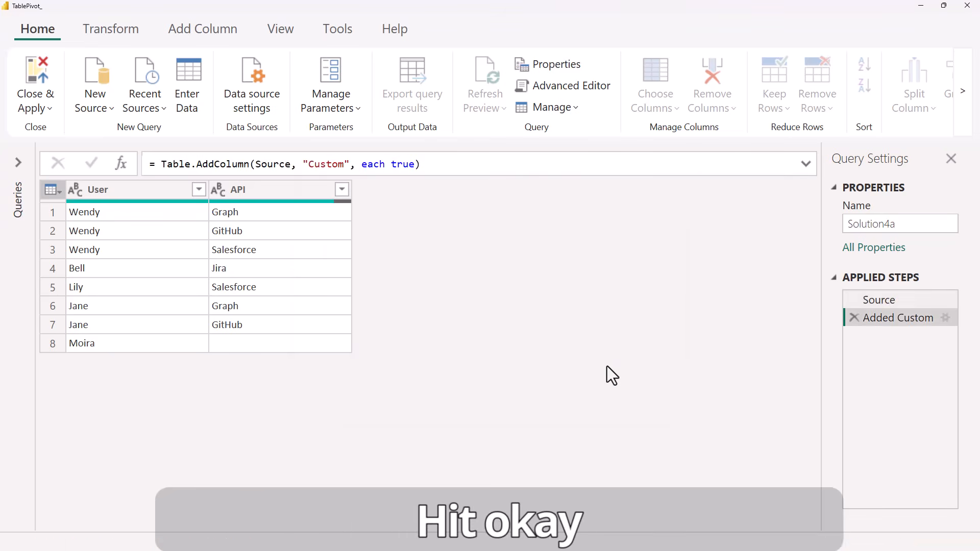
Pivot the API column using Custom as the values column with the Don't Aggregate option
left_click(264, 194)
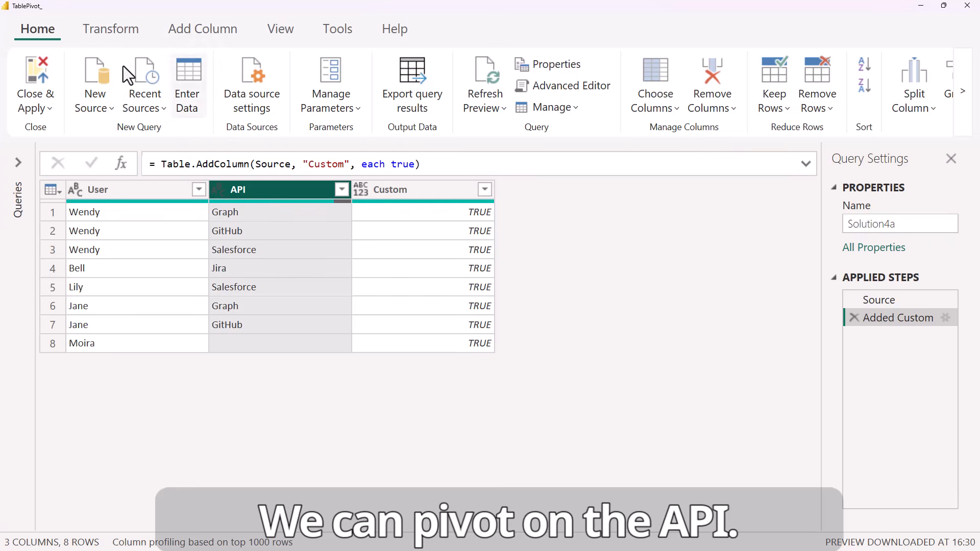
left_click(98, 29)
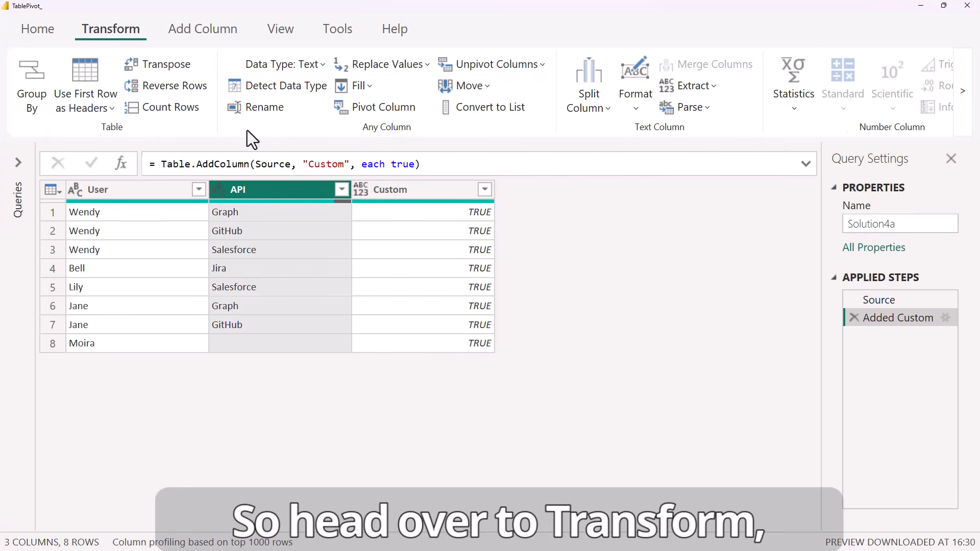
left_click(376, 108)
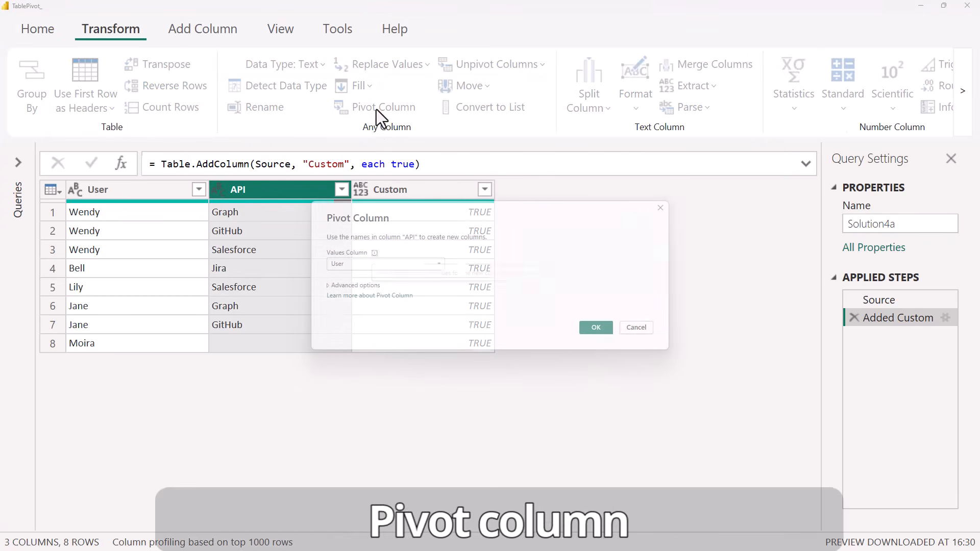
left_click(351, 264)
left_click(351, 284)
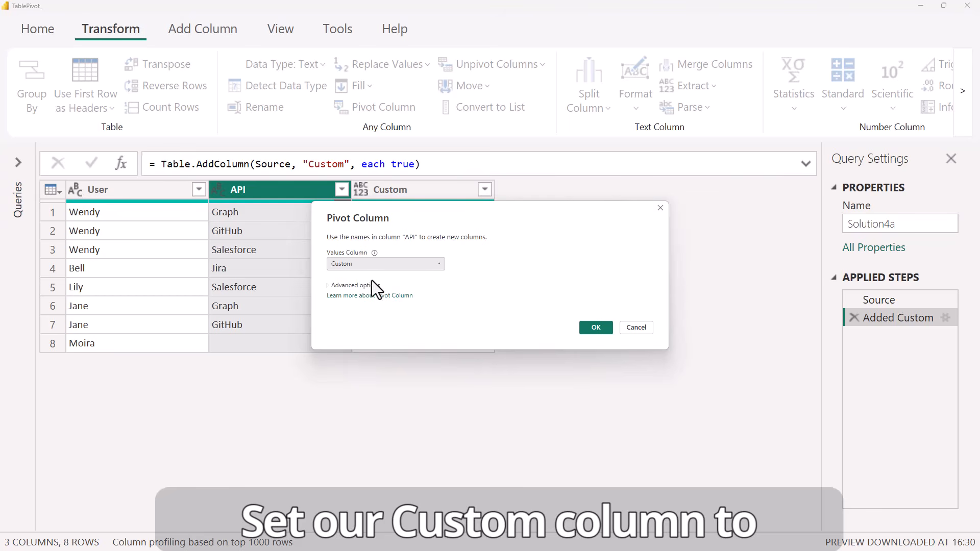
left_click(331, 285)
left_click(338, 310)
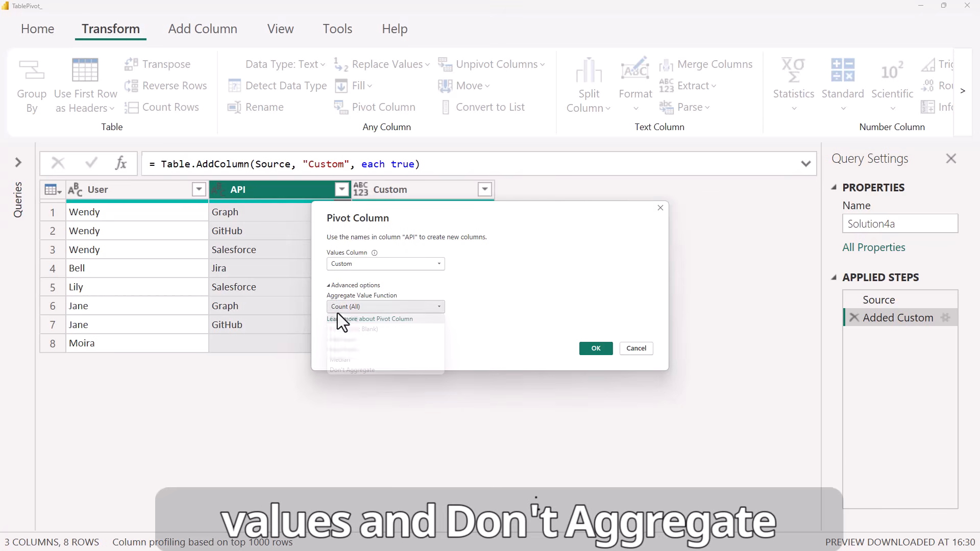
left_click(344, 372)
left_click(606, 356)
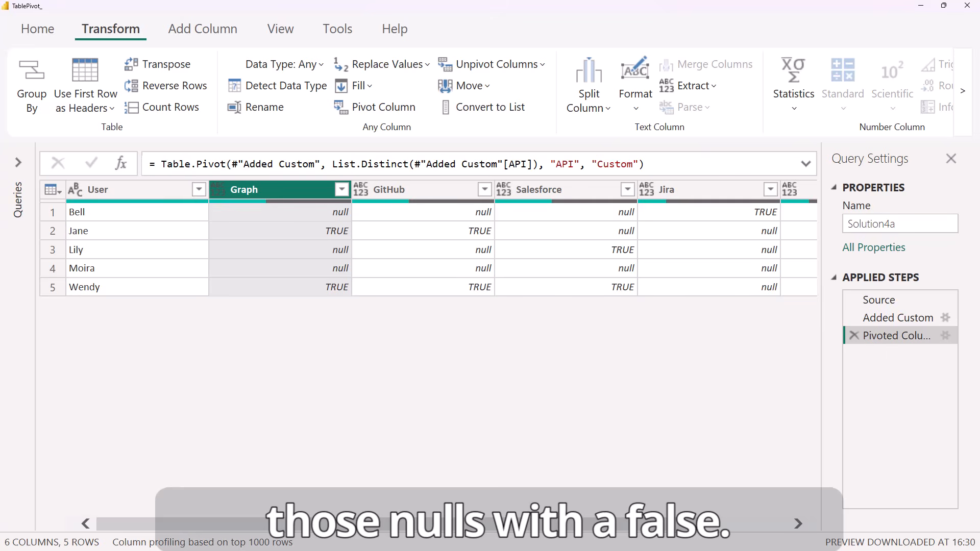
Switch to the Solution4b query and collapse the query list
left_click(17, 163)
left_click(51, 318)
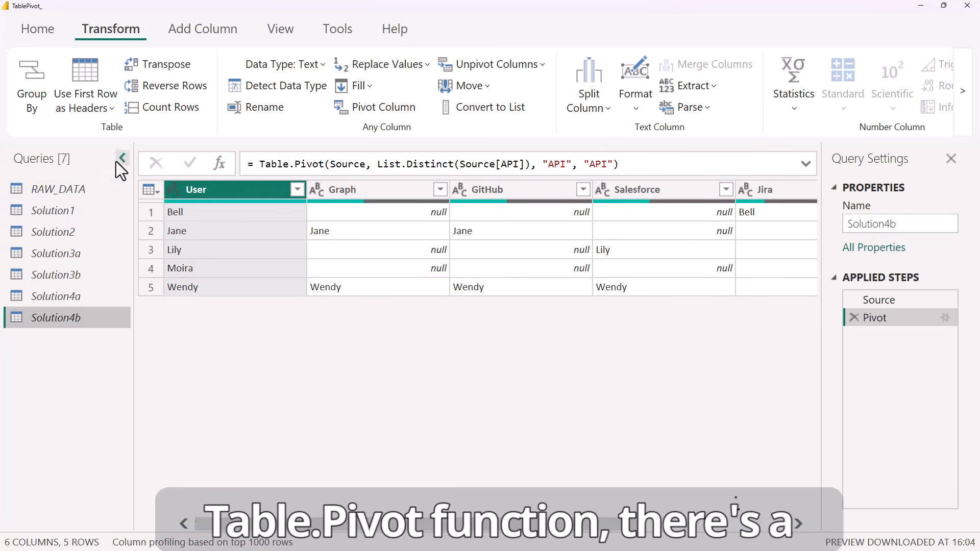
left_click(118, 159)
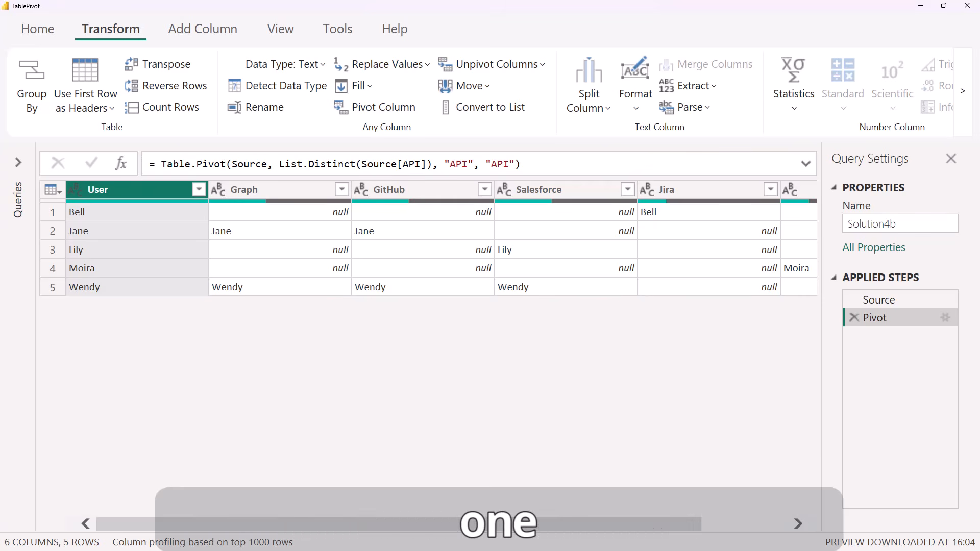
Add List.NonNullCount as the aggregation function argument of the Table.Pivot formula and apply it
left_click(515, 164)
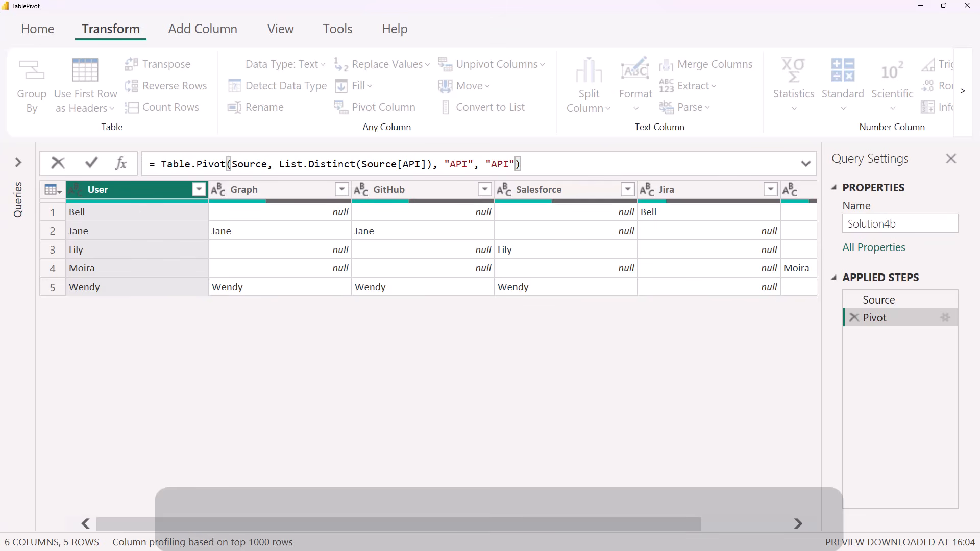
type(", ")
type("Lnn")
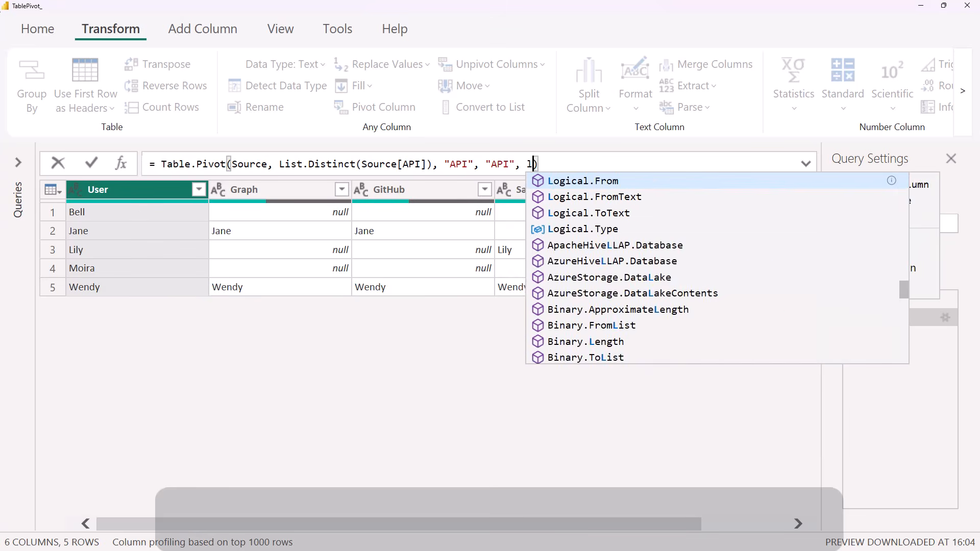
key("Tab")
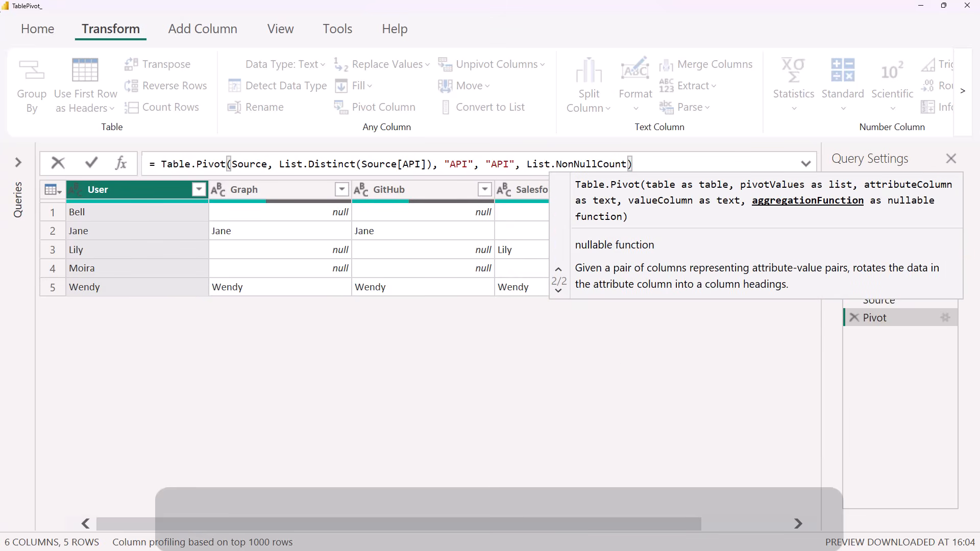
left_click(93, 164)
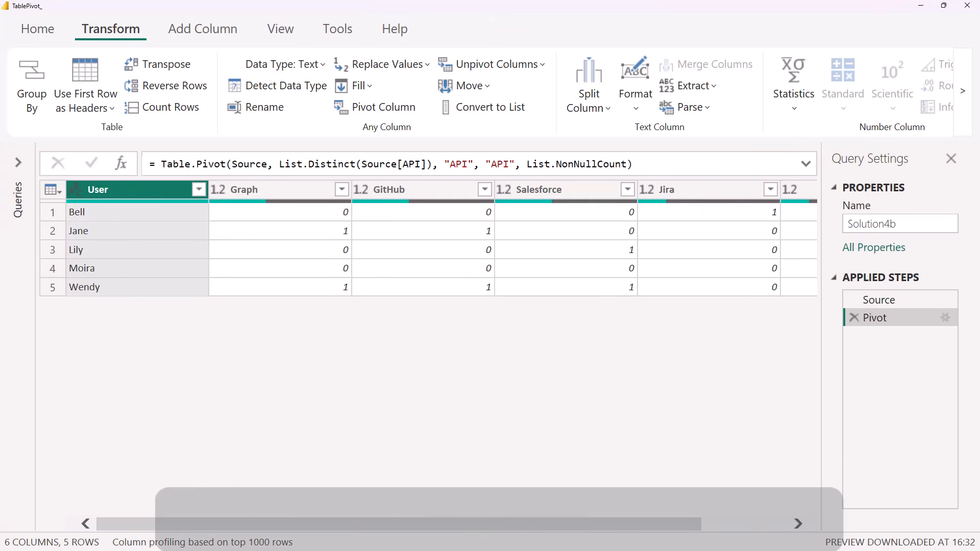
Change the Table.Pivot aggregation argument to each Logical.From(List.NonNullCount(_)) and apply the formula
left_click(516, 163)
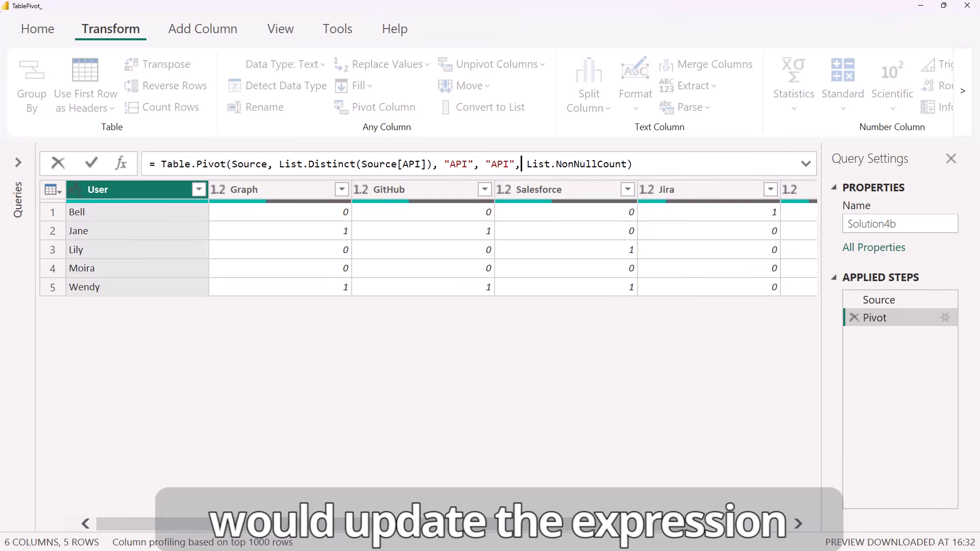
type("each  ")
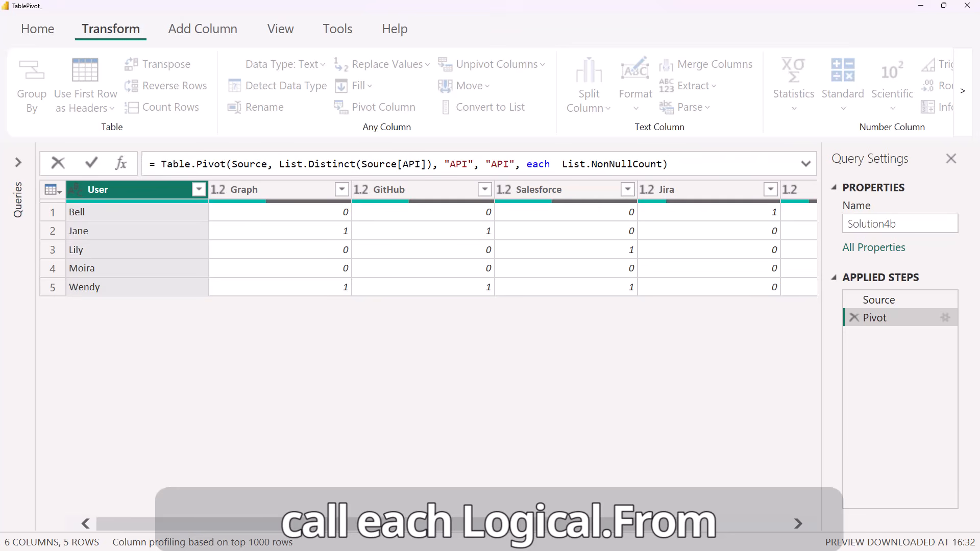
type("lf")
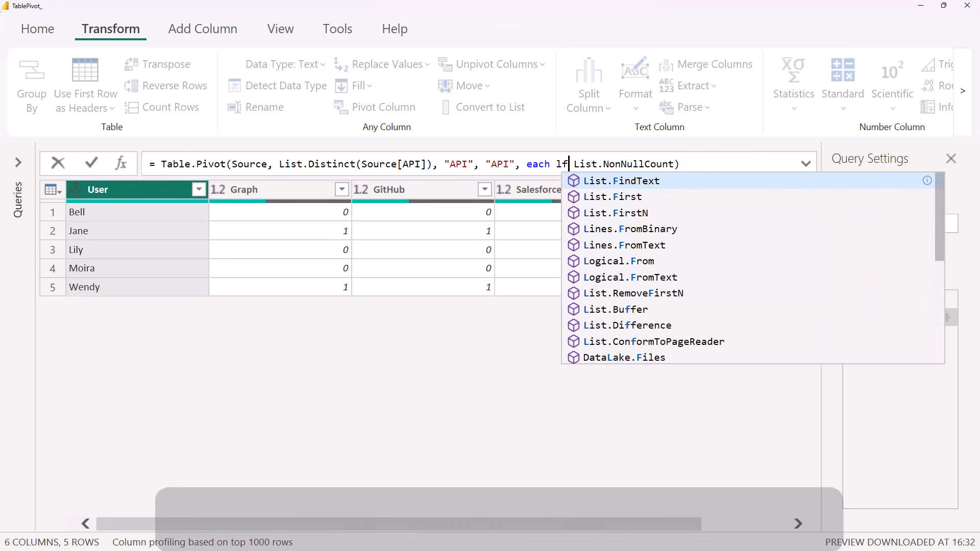
type("ro")
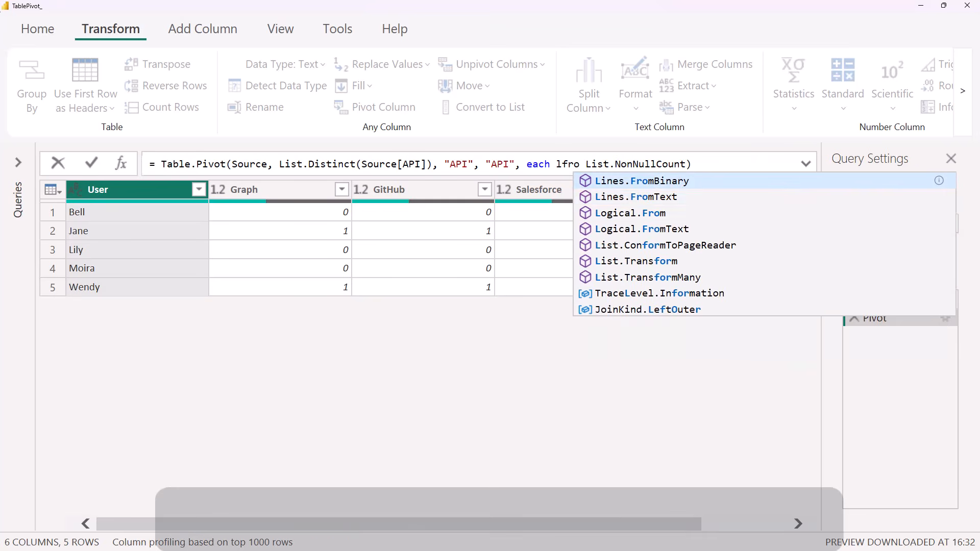
key("Down")
key("Down")
key("Tab")
type("(")
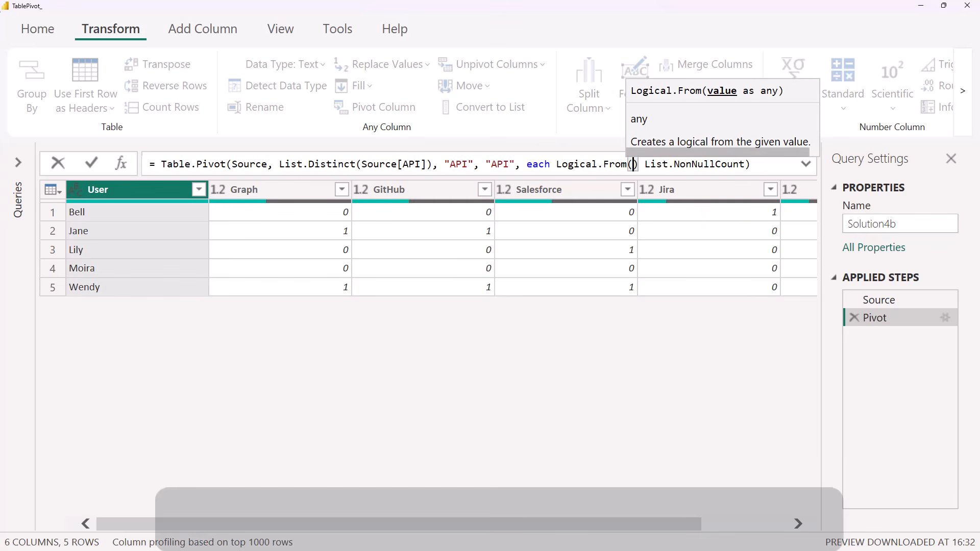
key("End")
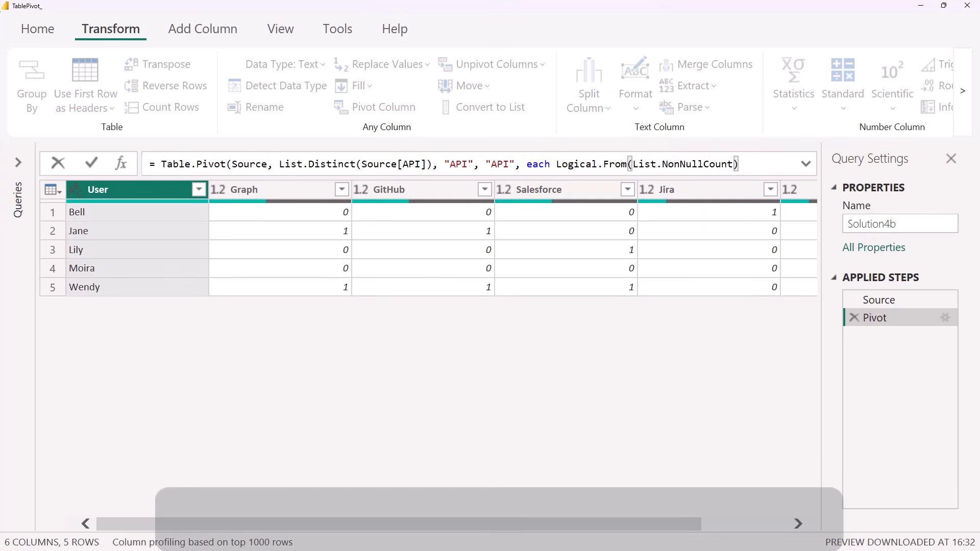
type("(_")
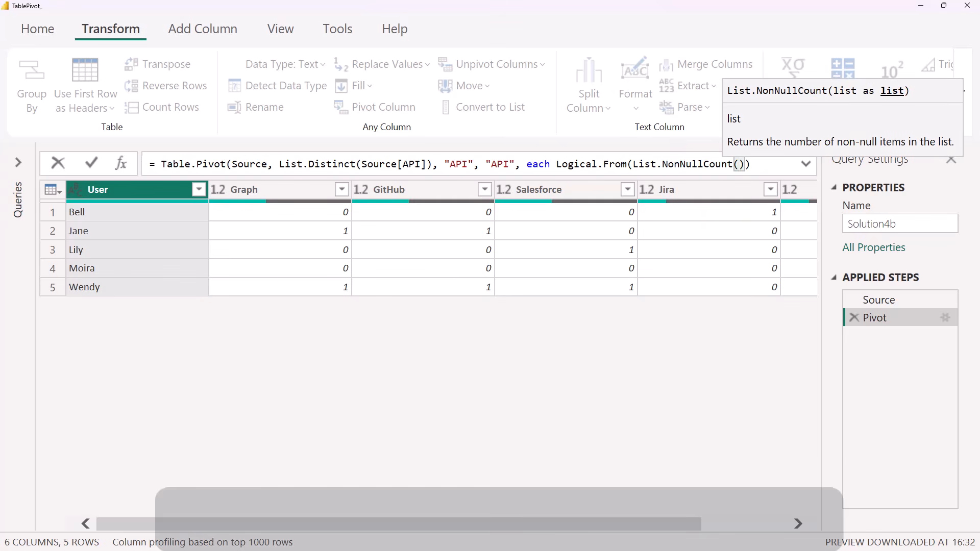
key("End")
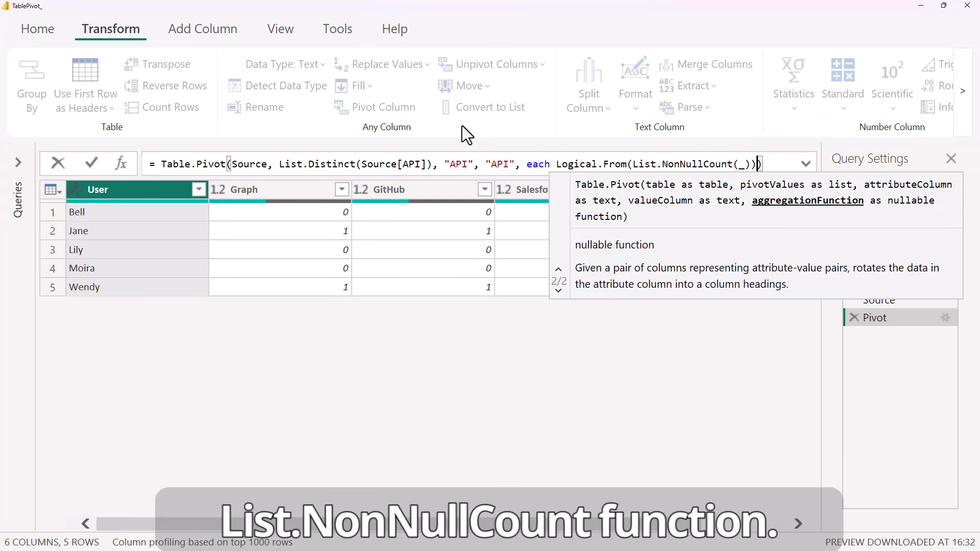
left_click(92, 164)
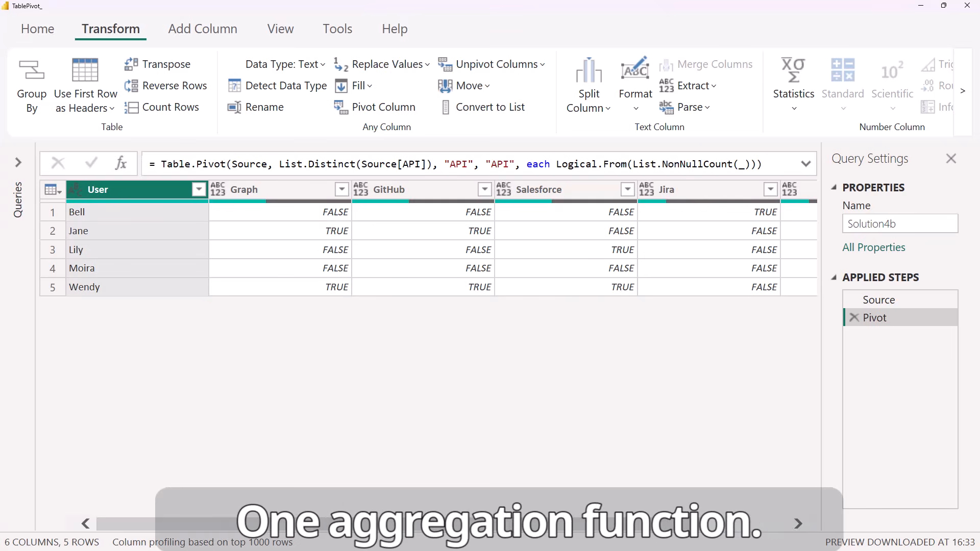